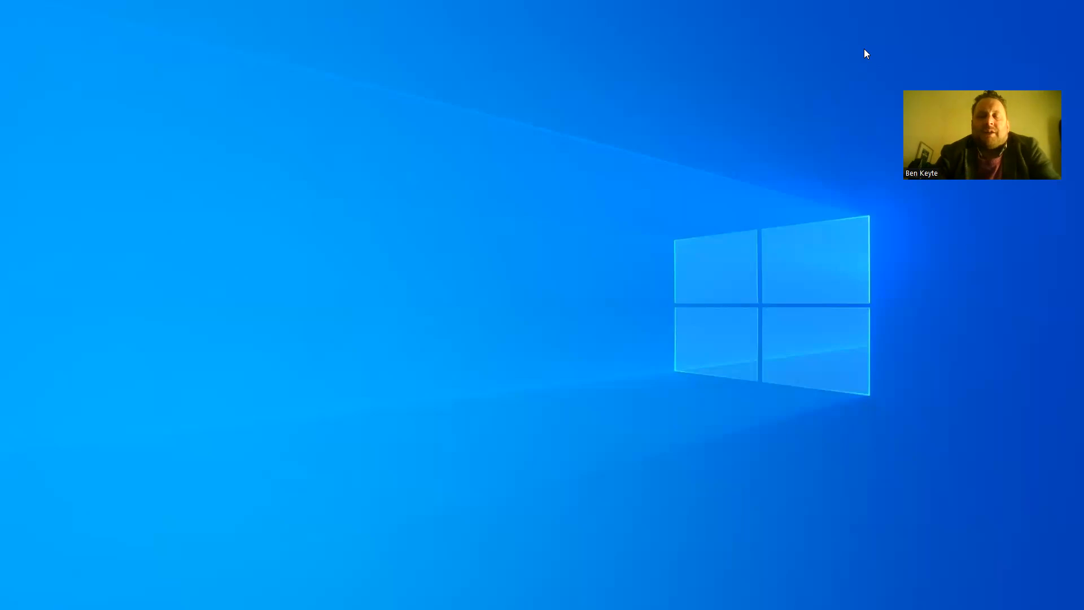
Launch Firefox from the taskbar and maximize its window.
mouse_move(587, 608)
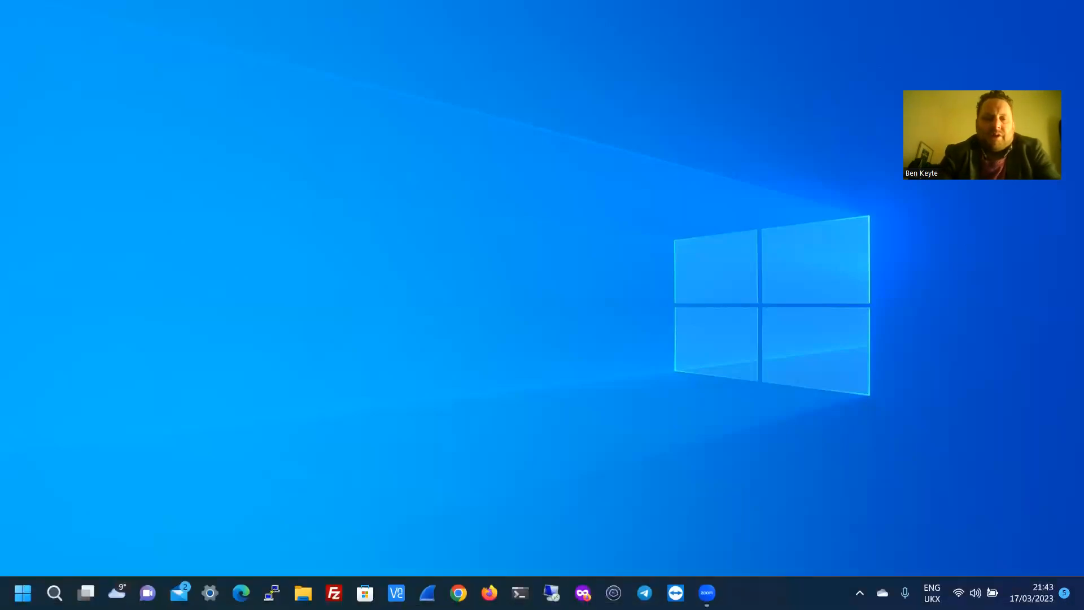
click(489, 592)
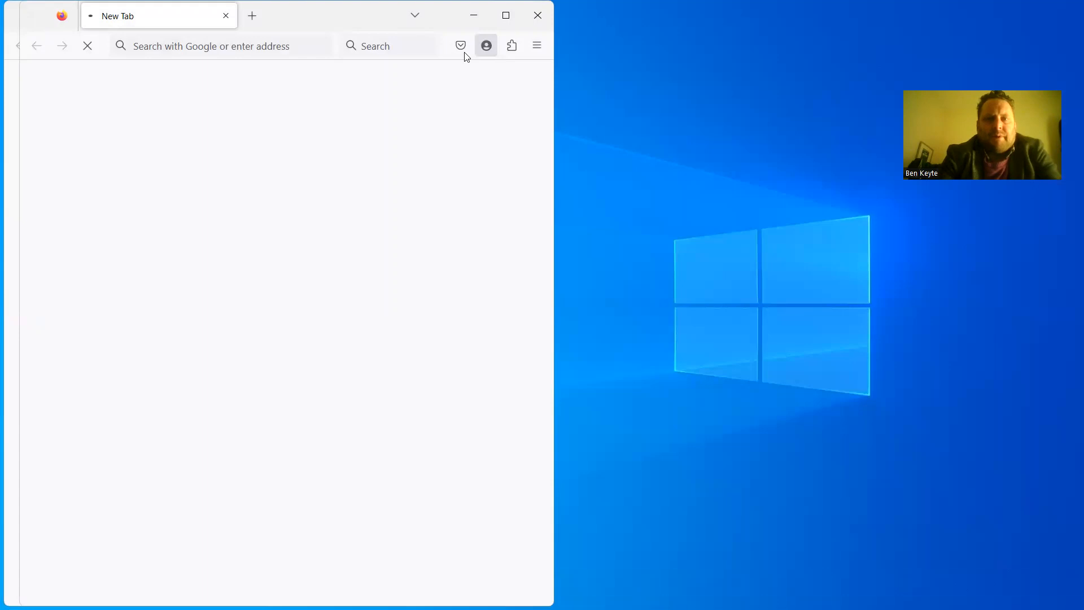
click(501, 25)
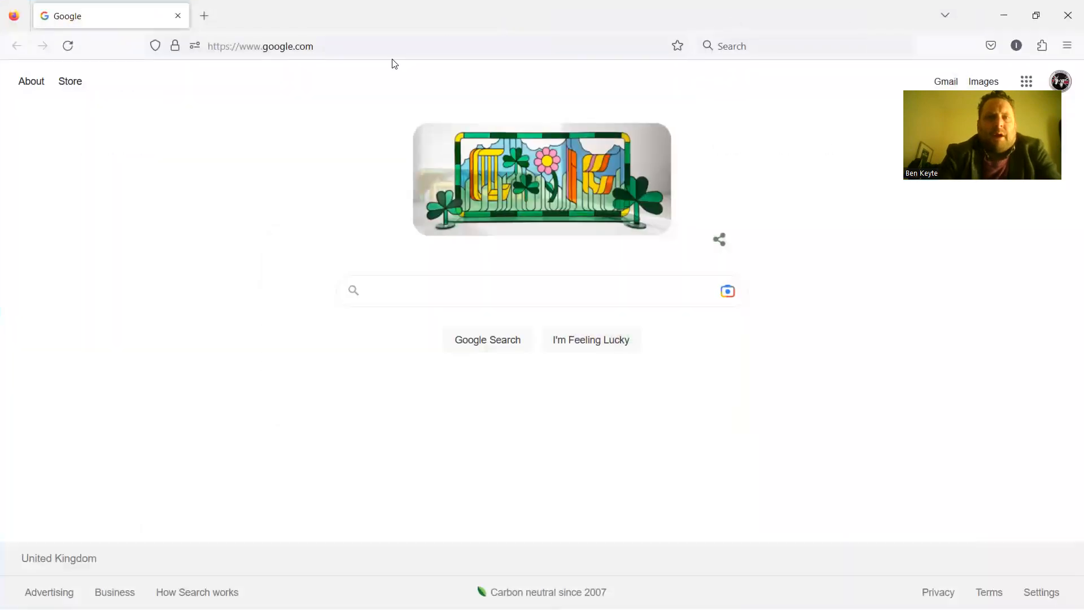
Load spacetm.uk and scroll down past the banner into its service description.
click(392, 49)
text(spac)
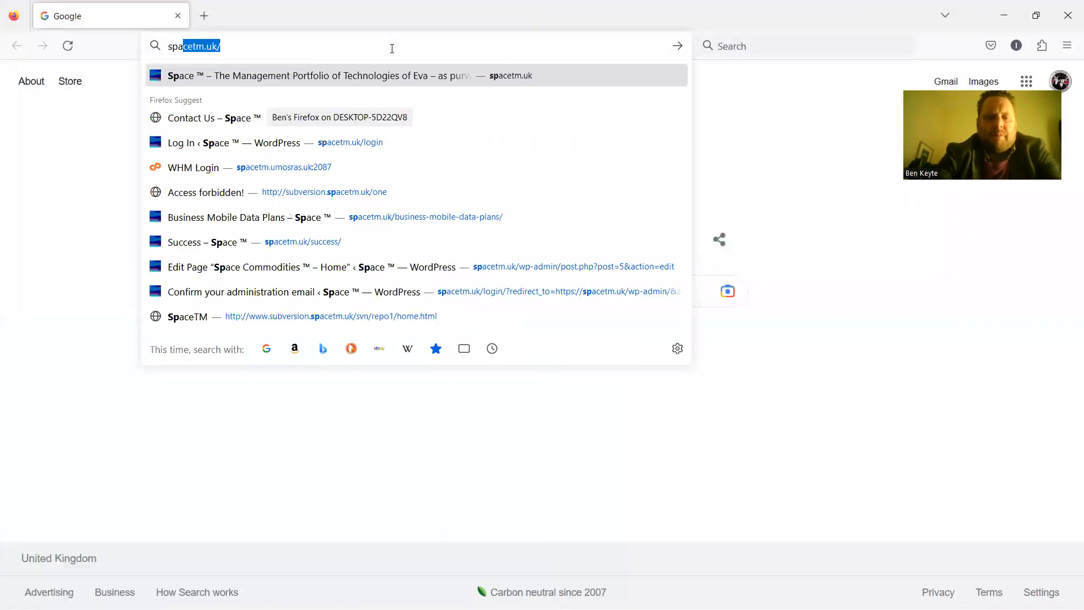
text(etm.uk)
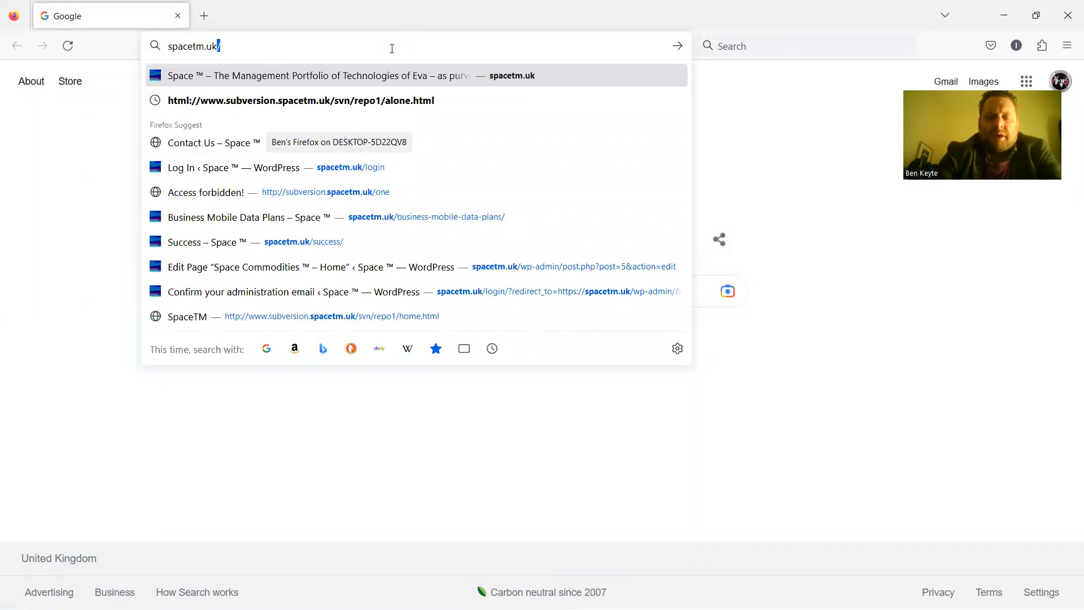
key(Return)
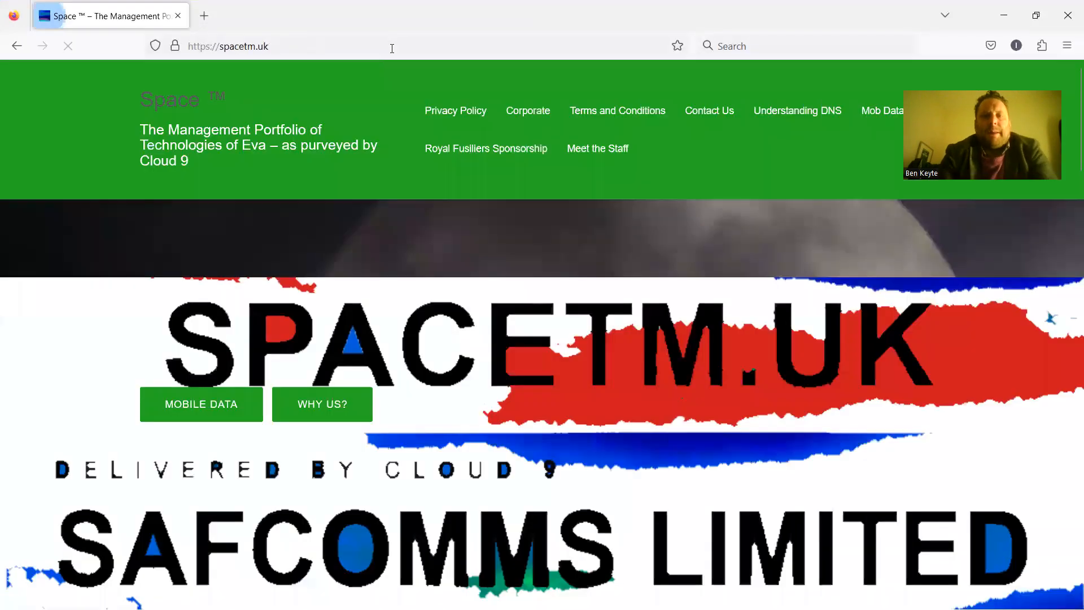
key(Down)
key(Down)
key(Down)
key(Down)
key(Down)
key(Down)
key(Down)
key(Down)
key(Down)
key(Down)
key(Down)
key(Down)
key(Down)
key(Down)
key(Down)
key(Down)
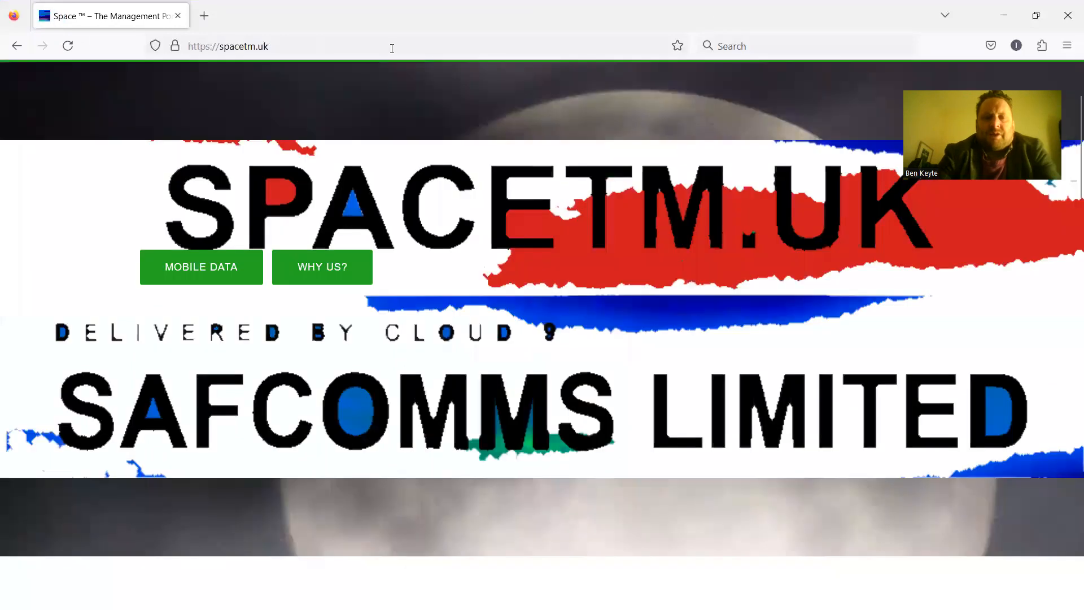
key(Down)
key(Down)
key(Down)
key(Down)
key(Down)
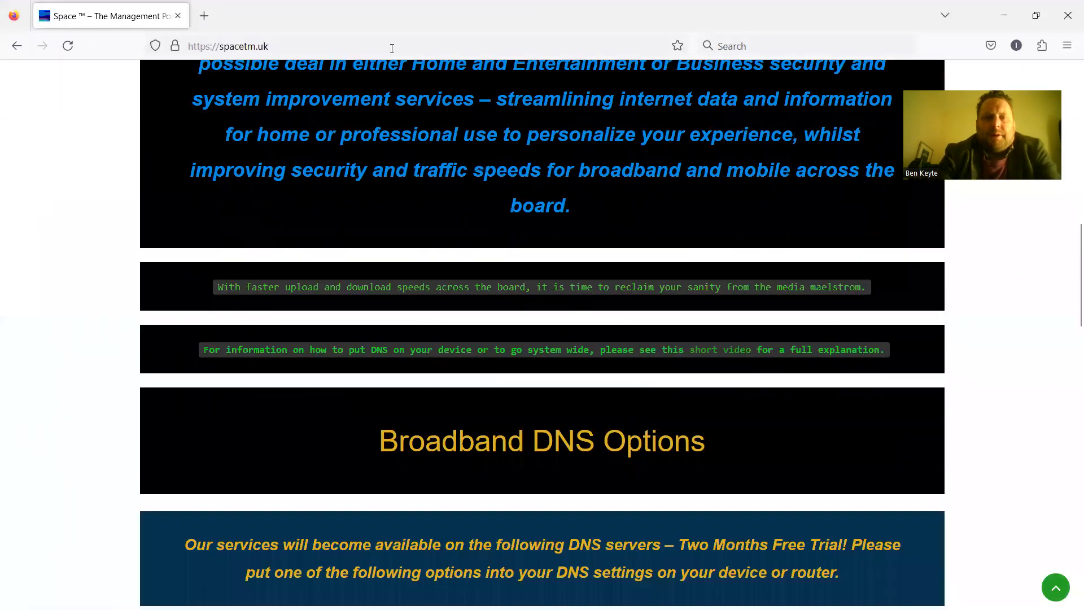
Scroll to Broadband DNS Options, showing Home and Entertainment and Business DNS addresses.
key(Down)
key(Down)
key(Down)
key(Down)
key(Down)
key(Down)
key(Down)
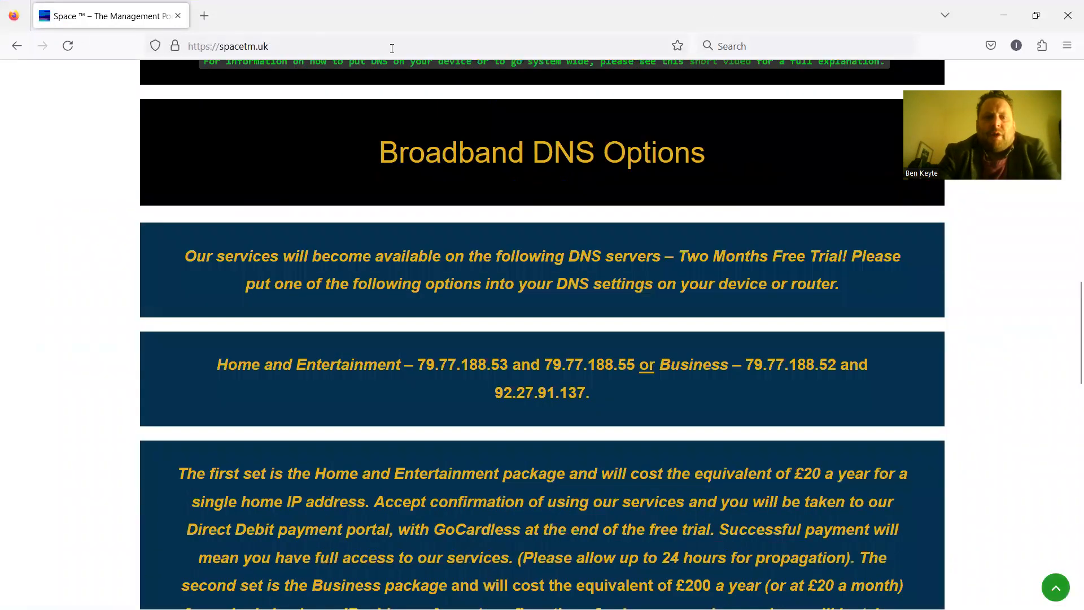
key(Down)
key(Down)
key(Down)
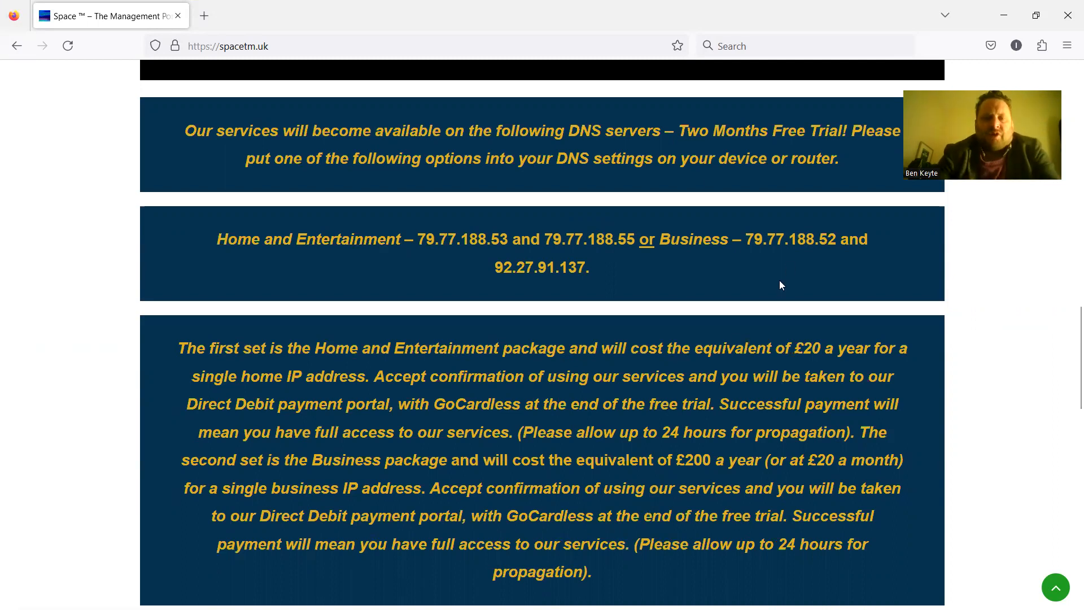
mouse_move(734, 608)
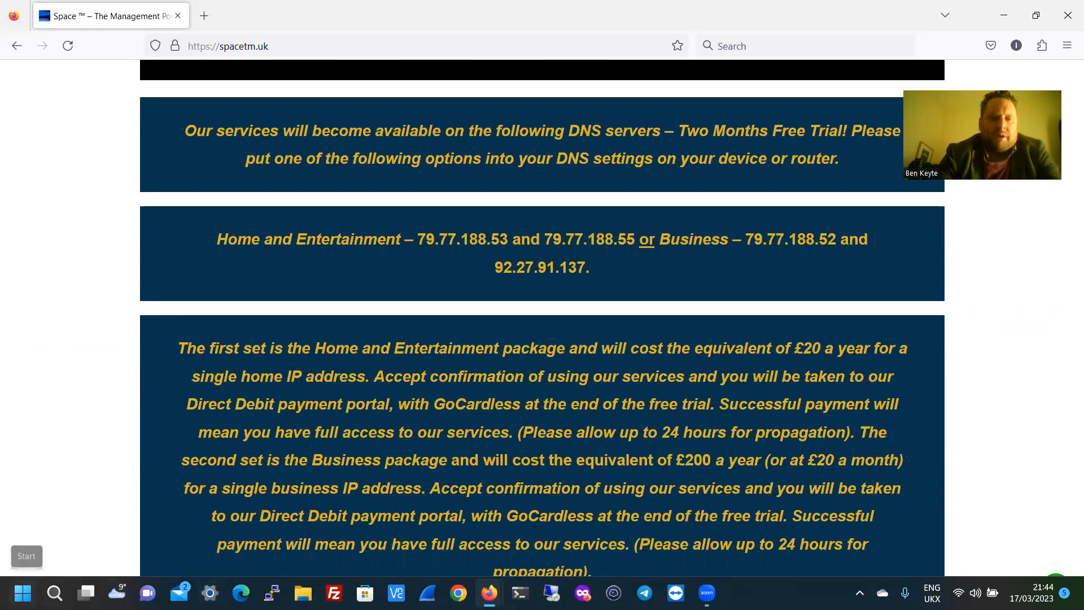
Open Windows Settings full screen on the Network & internet page.
click(209, 592)
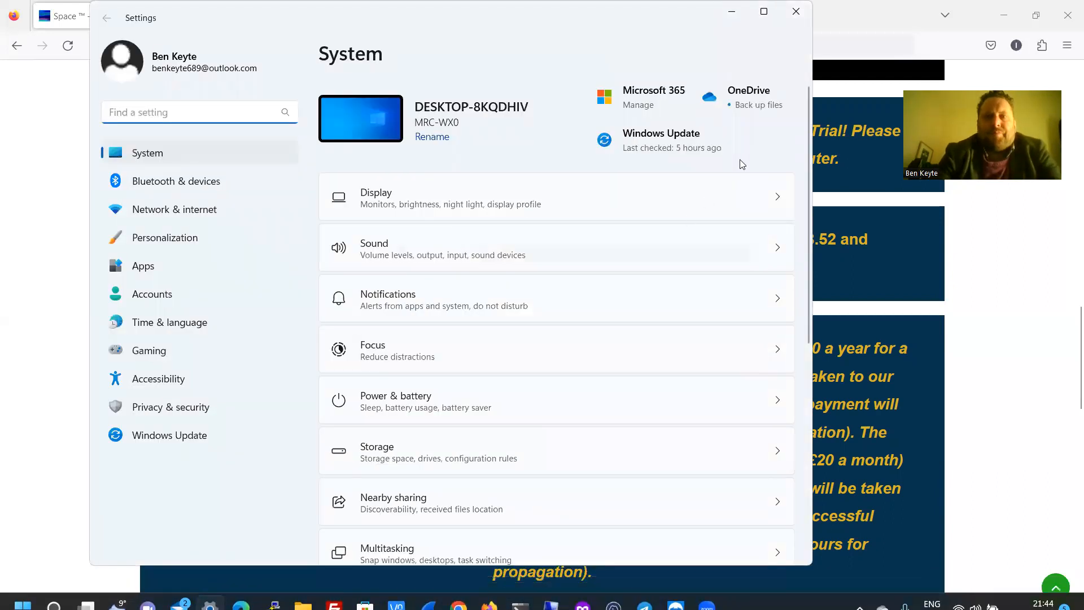
click(764, 12)
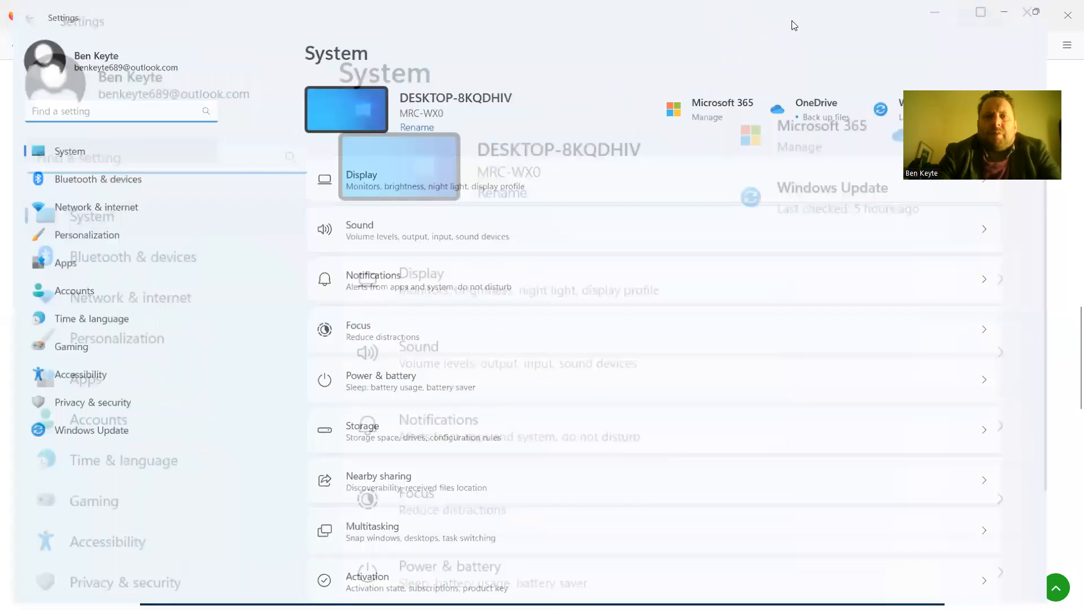
click(96, 210)
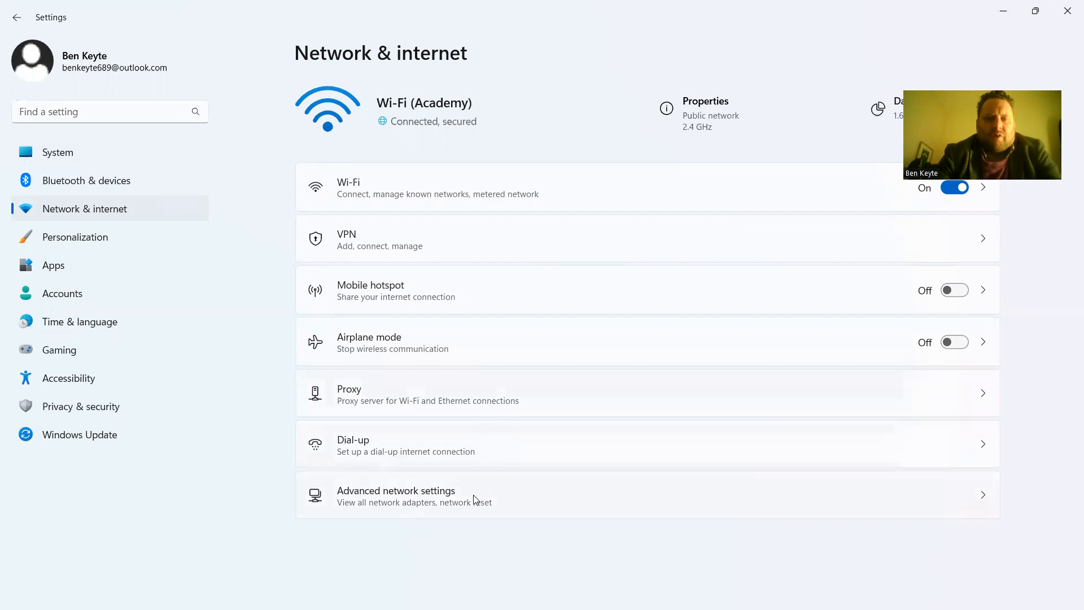
Open the network adapter list via Advanced network settings and bring up the Wi-Fi adapter's menu.
click(476, 499)
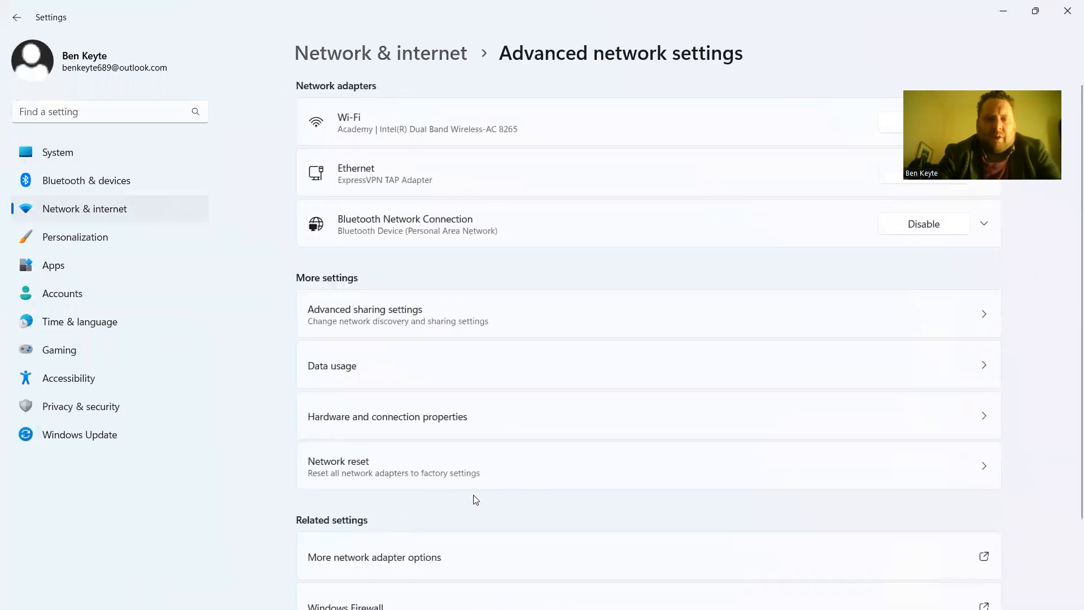
click(456, 565)
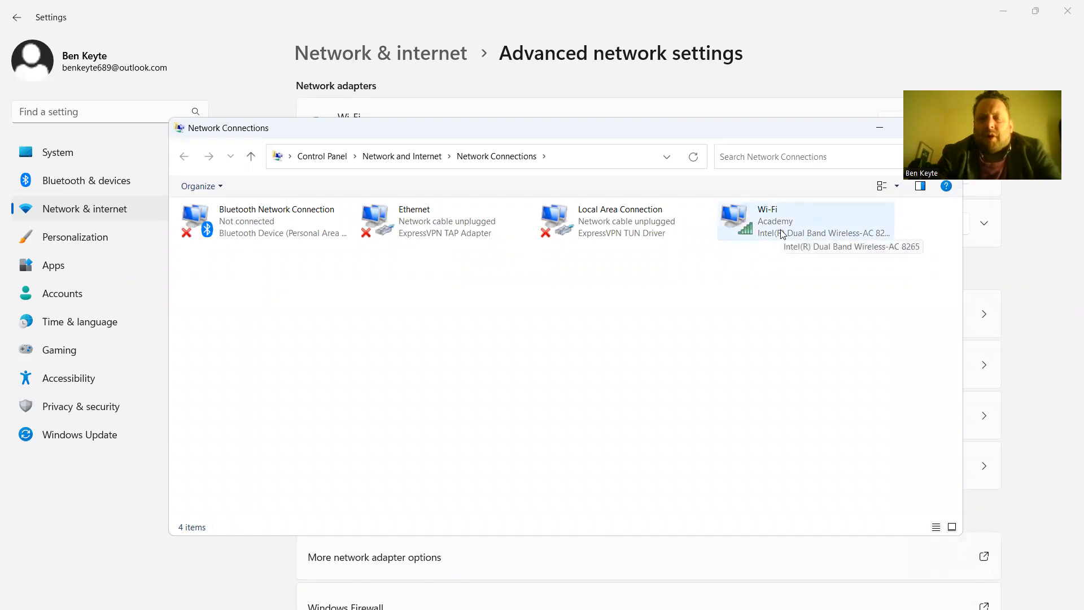
right_click(781, 230)
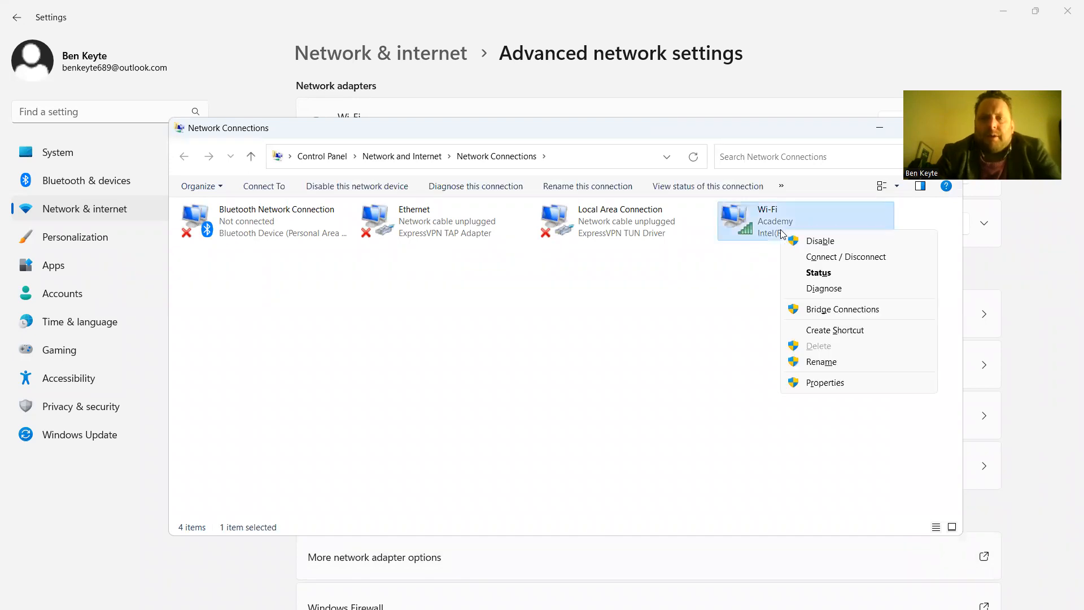
Open Wi-Fi adapter Properties and select Internet Protocol Version 4 (TCP/IPv4).
click(823, 381)
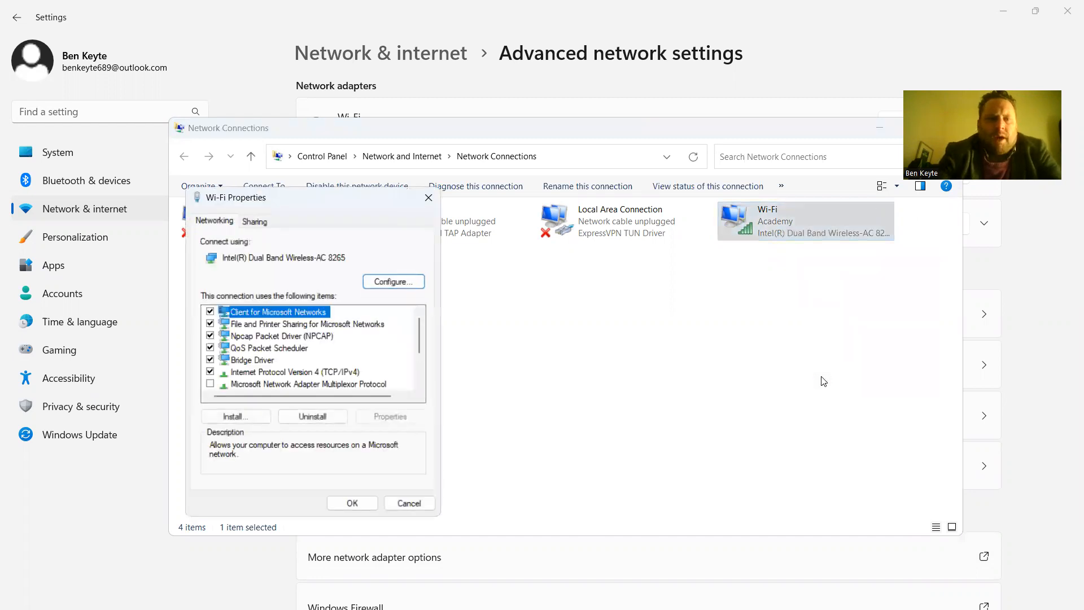
click(332, 372)
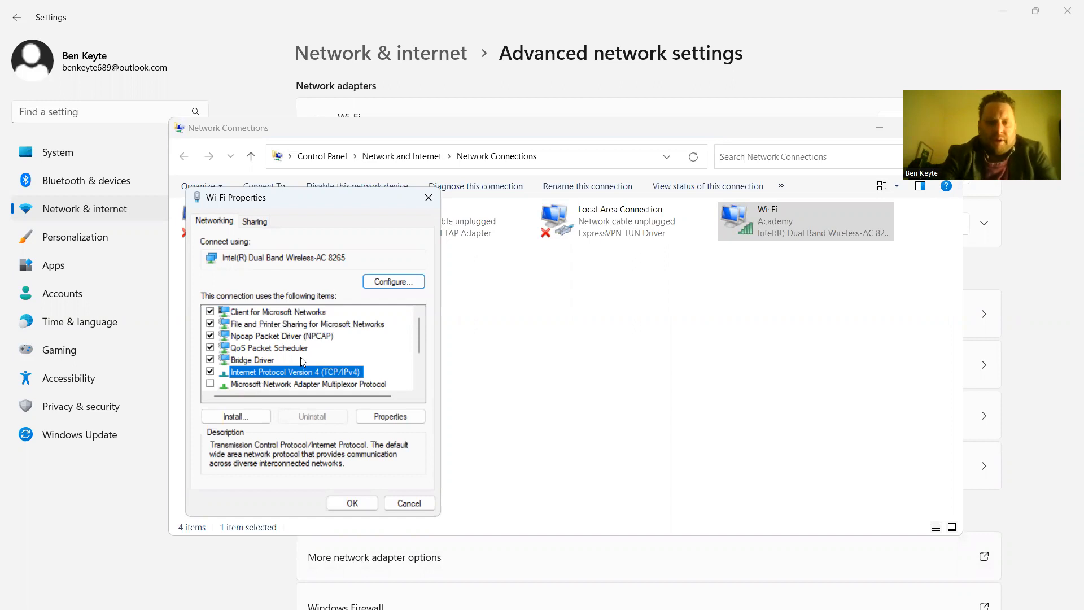
drag(419, 342, 419, 362)
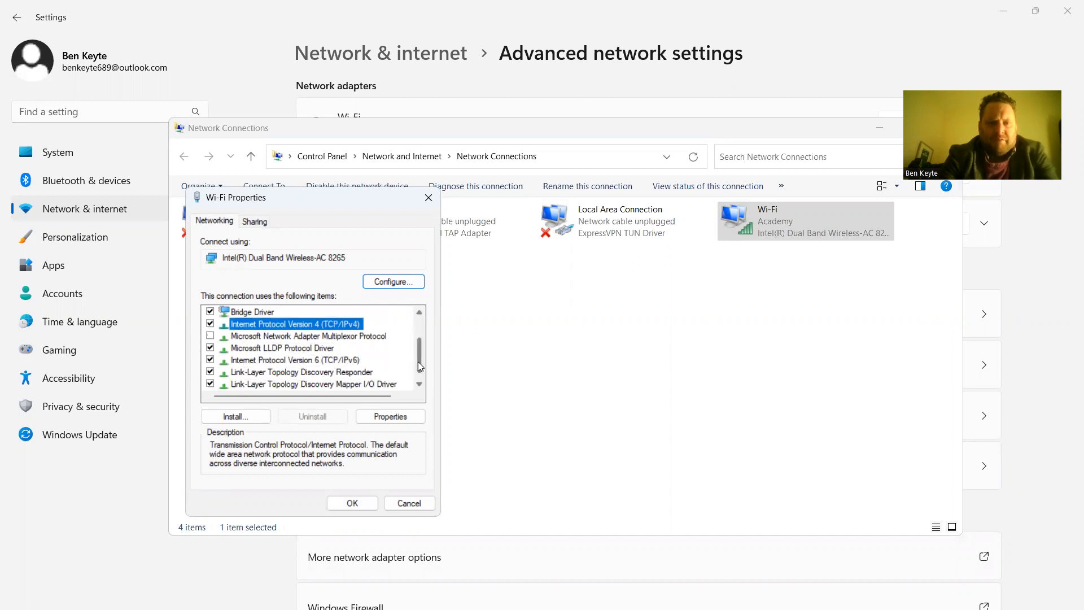
drag(418, 362, 417, 346)
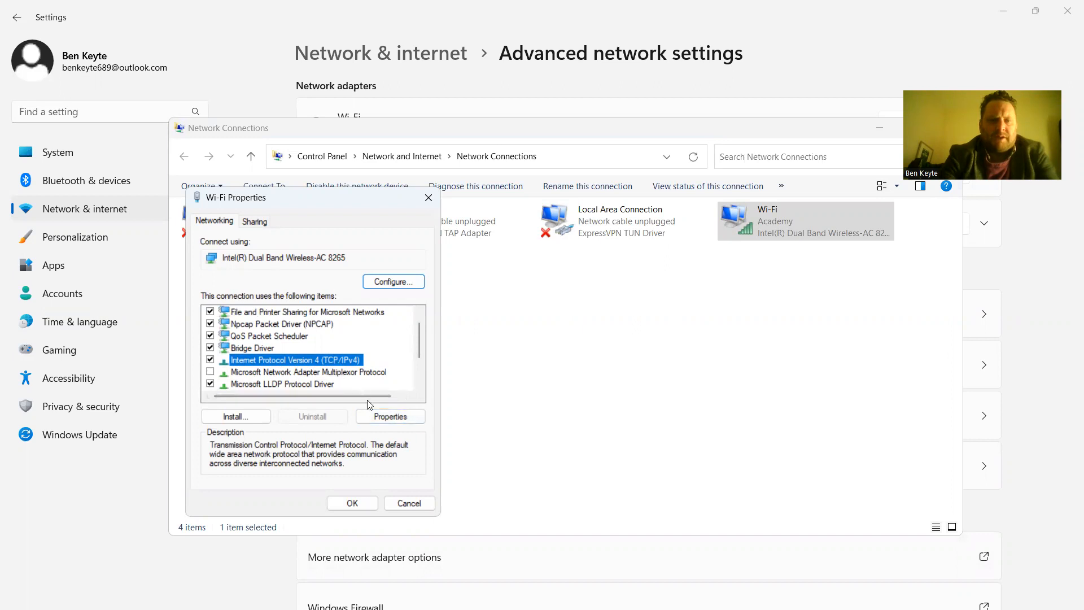
Use preferred DNS 79.77.188.52 and alternate 92.27.91.137 in IPv4 Properties, validating upon exit.
click(380, 420)
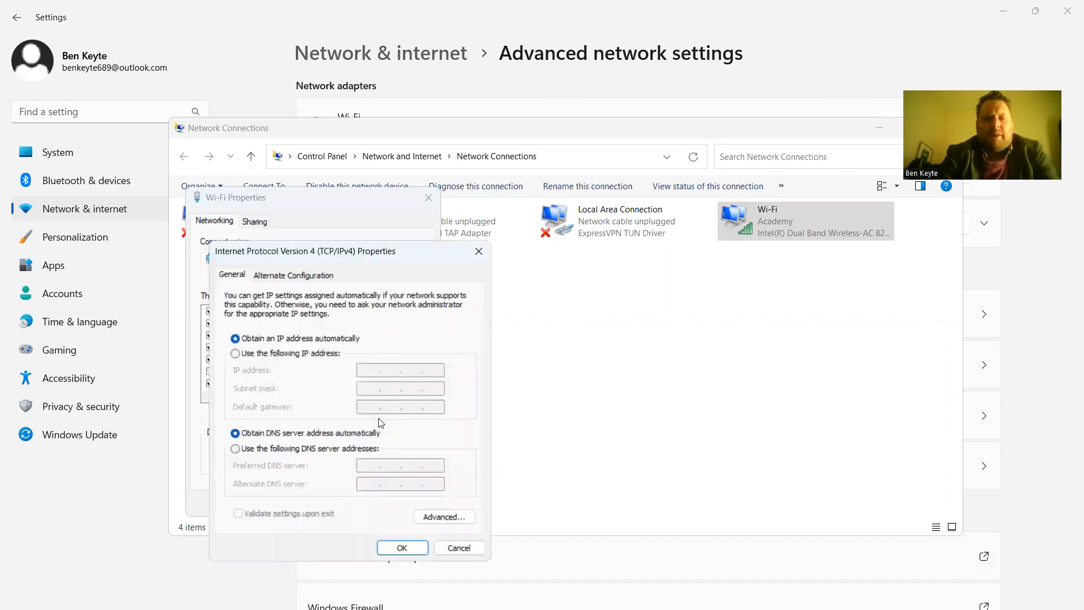
click(237, 448)
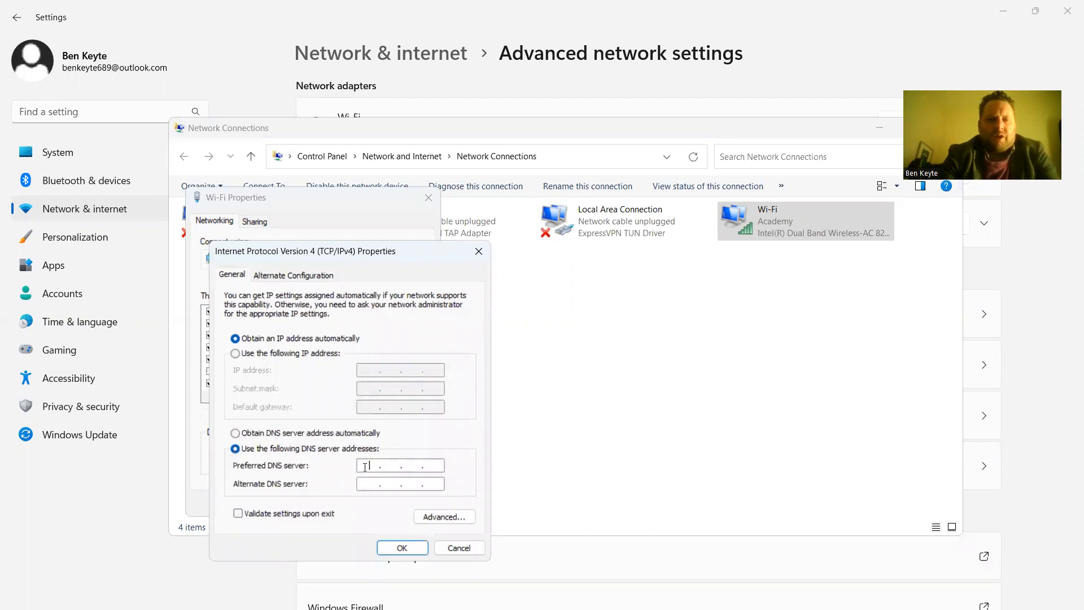
text(79 . )
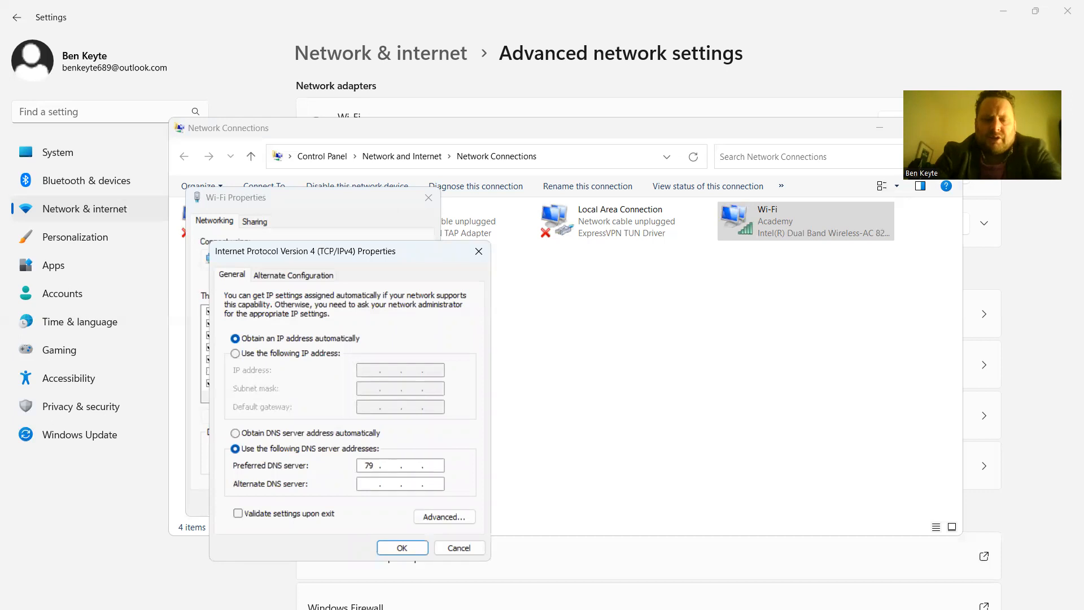
text(77 . 188 . )
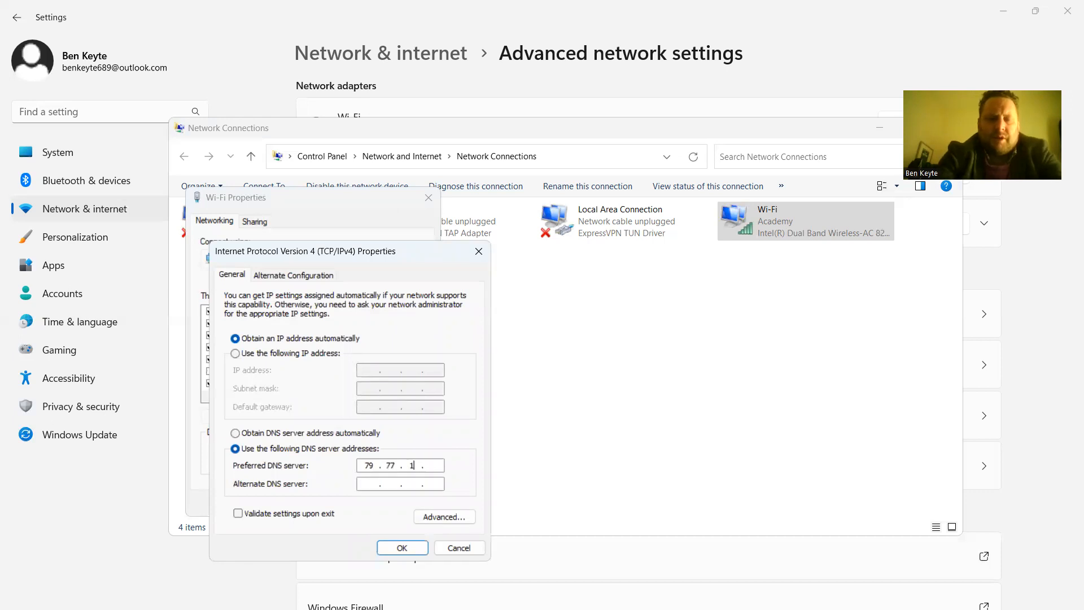
text(52)
key(Tab)
text(92.27.)
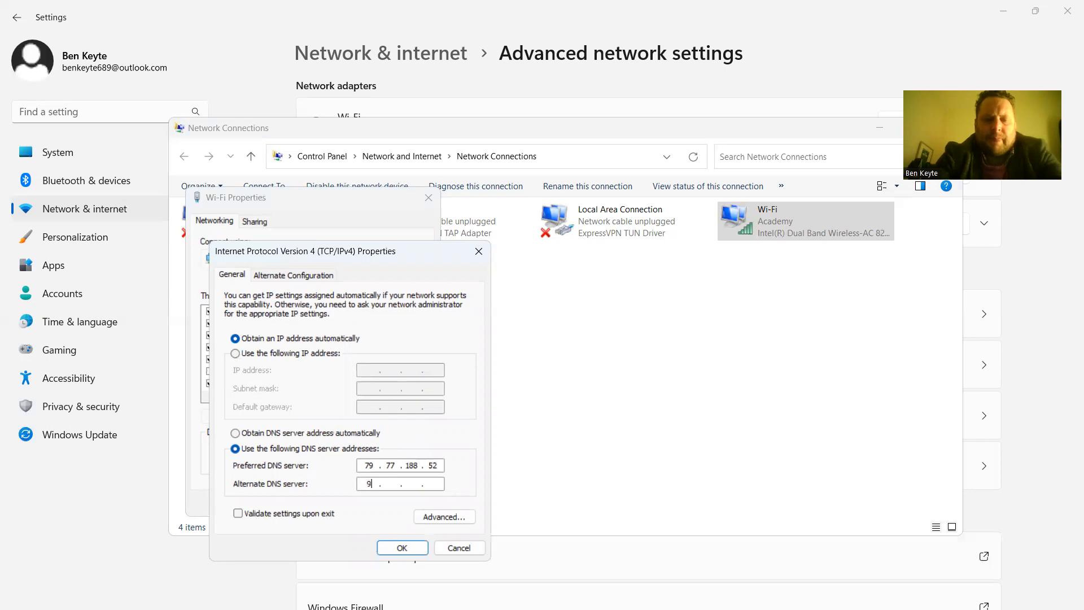
text(91.137)
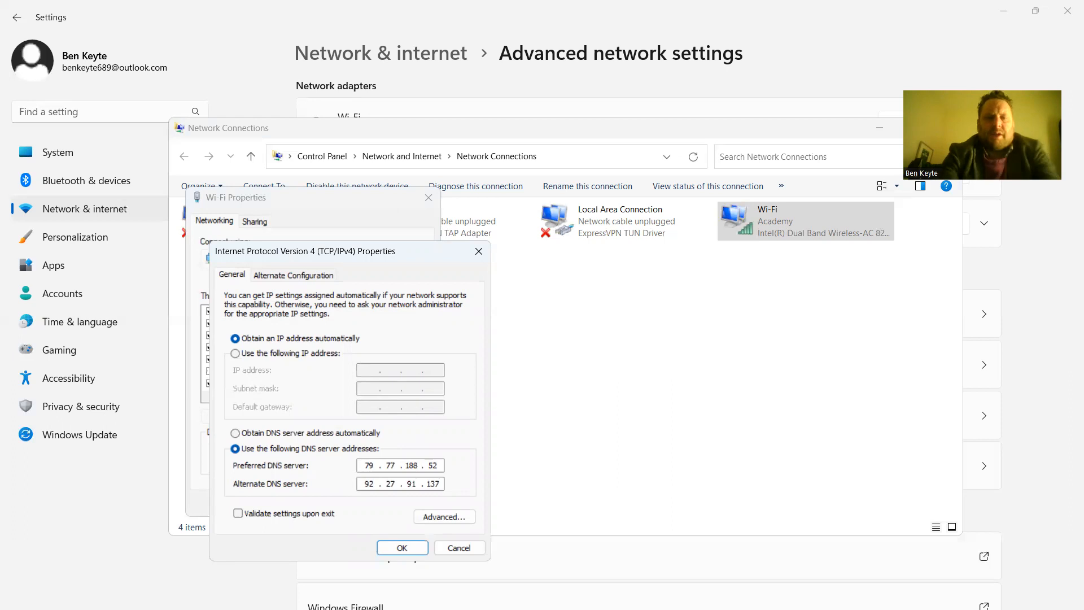
click(241, 511)
Confirm the IPv4 DNS changes, then close Wi-Fi Properties and the Network Diagnostics results.
click(401, 547)
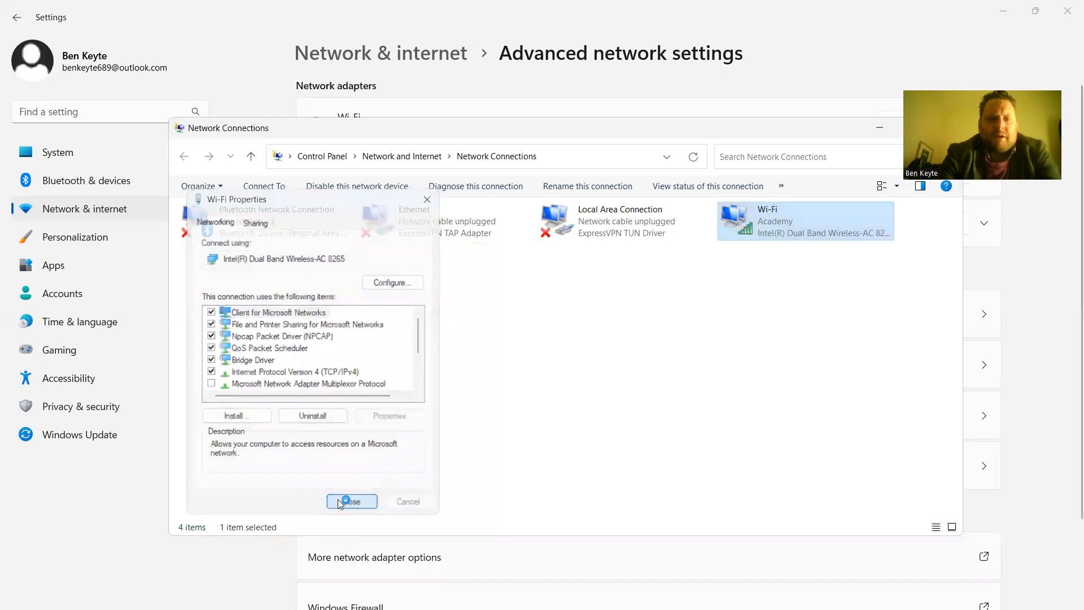
click(338, 501)
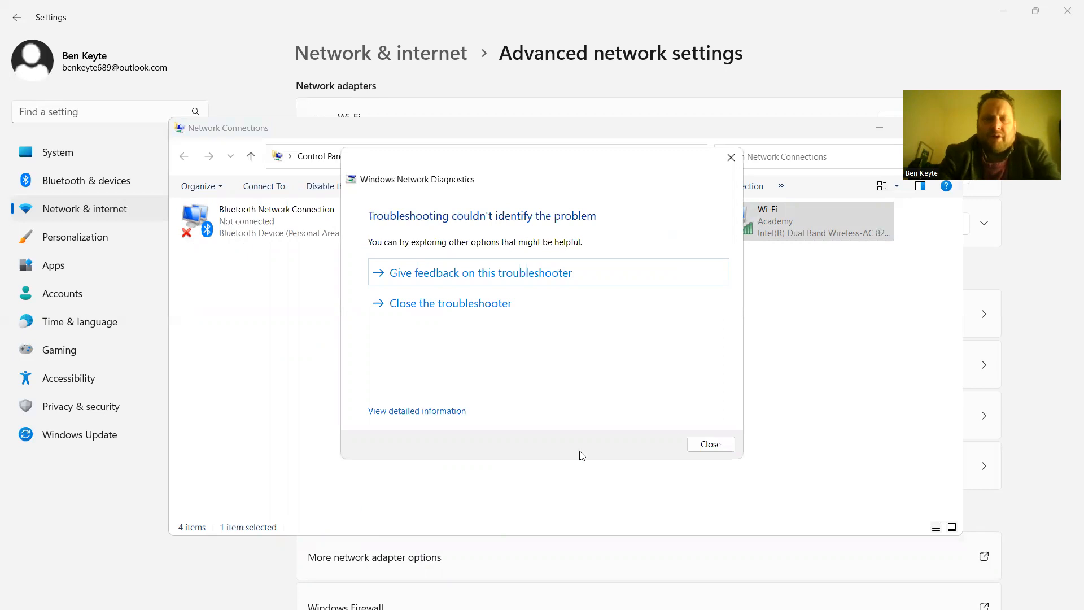
click(718, 444)
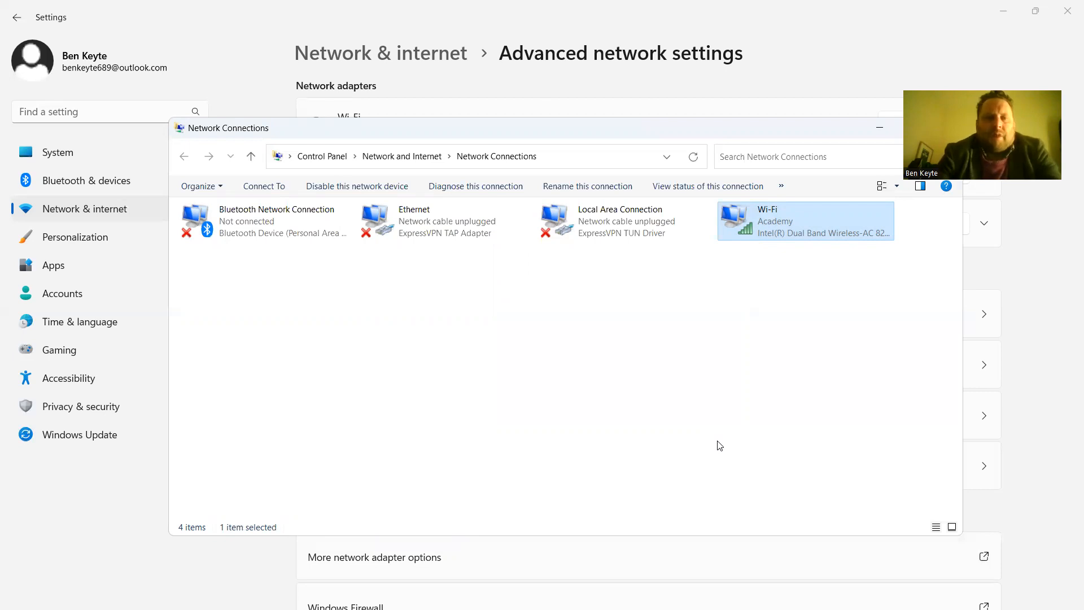
Return to the spacetm.uk DNS page in Firefox and open a new blank tab.
mouse_move(613, 607)
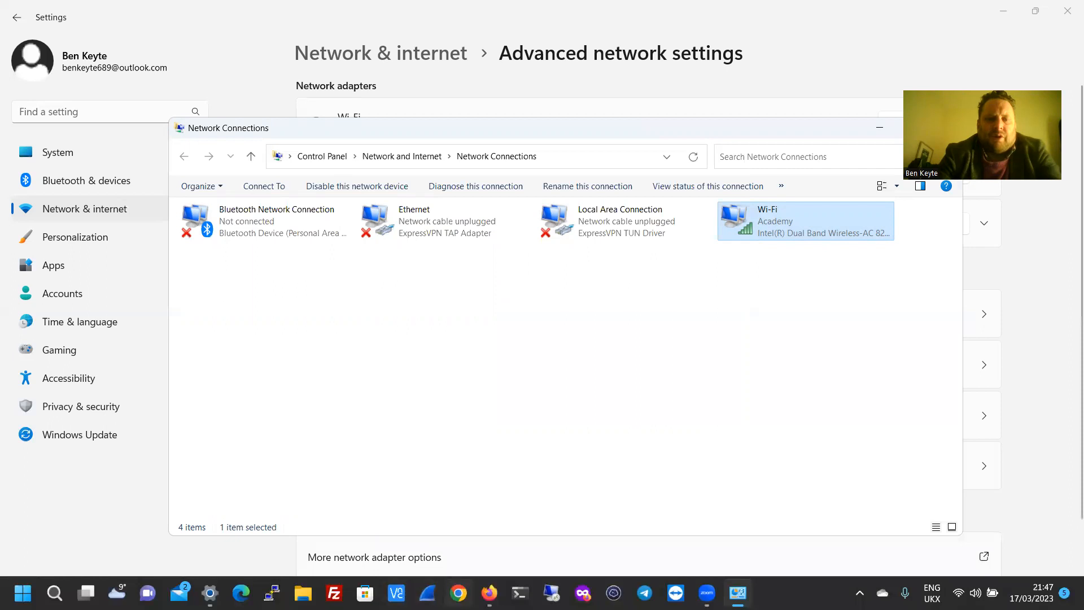
mouse_move(489, 592)
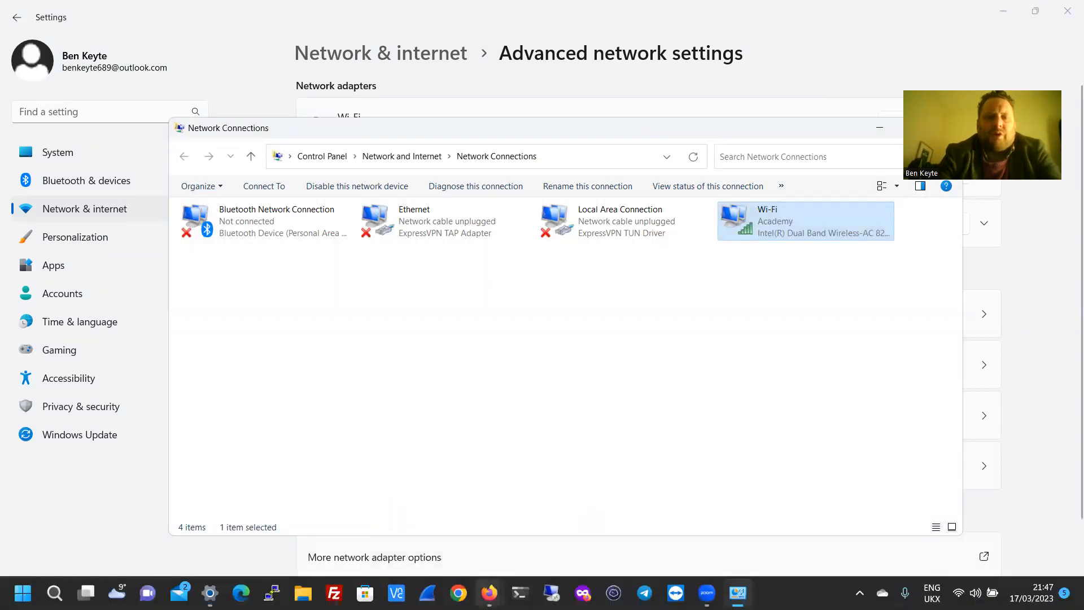
click(485, 538)
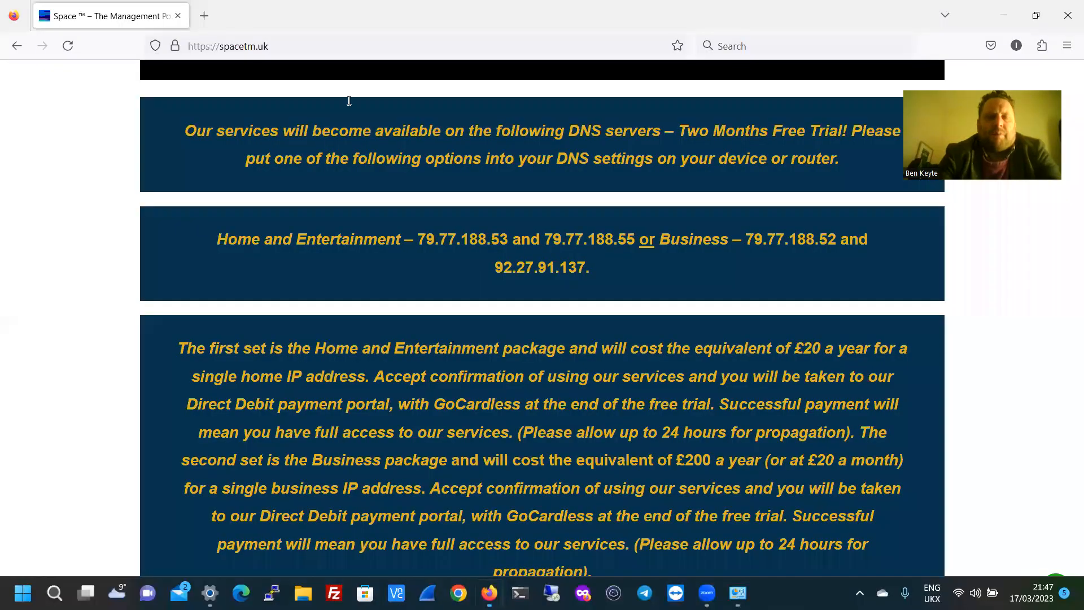
click(204, 17)
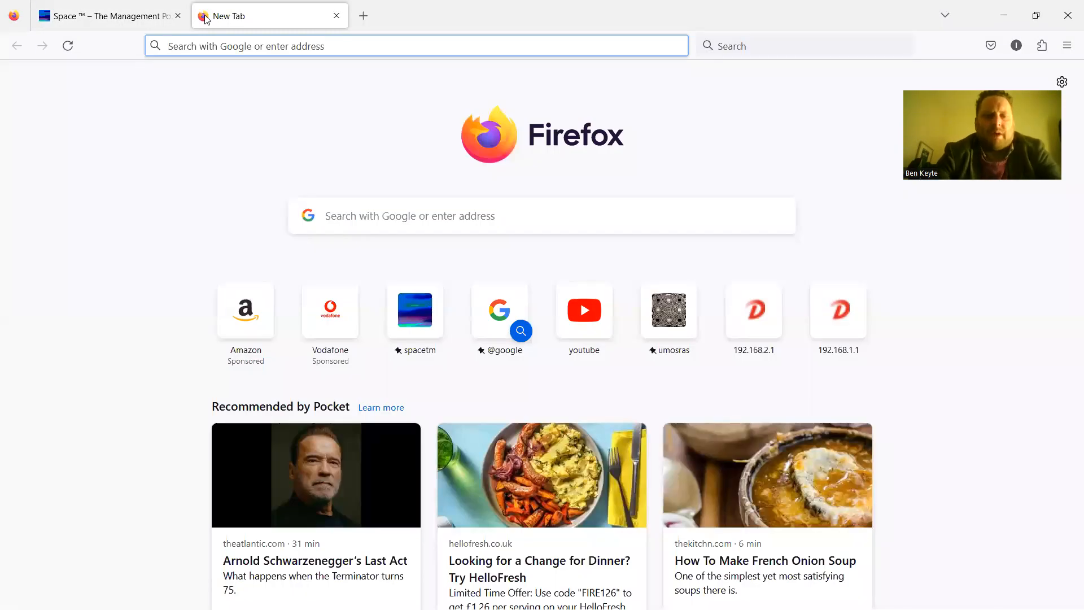
Enter the router address 192.168.1.1 in the new tab's address bar.
text(192)
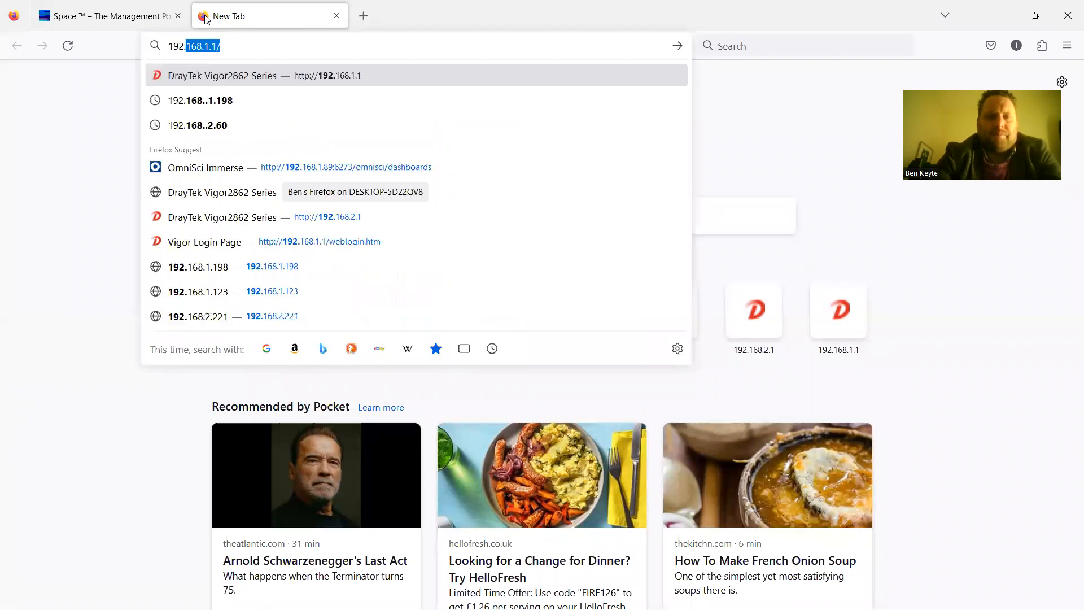
text(.168.1.1)
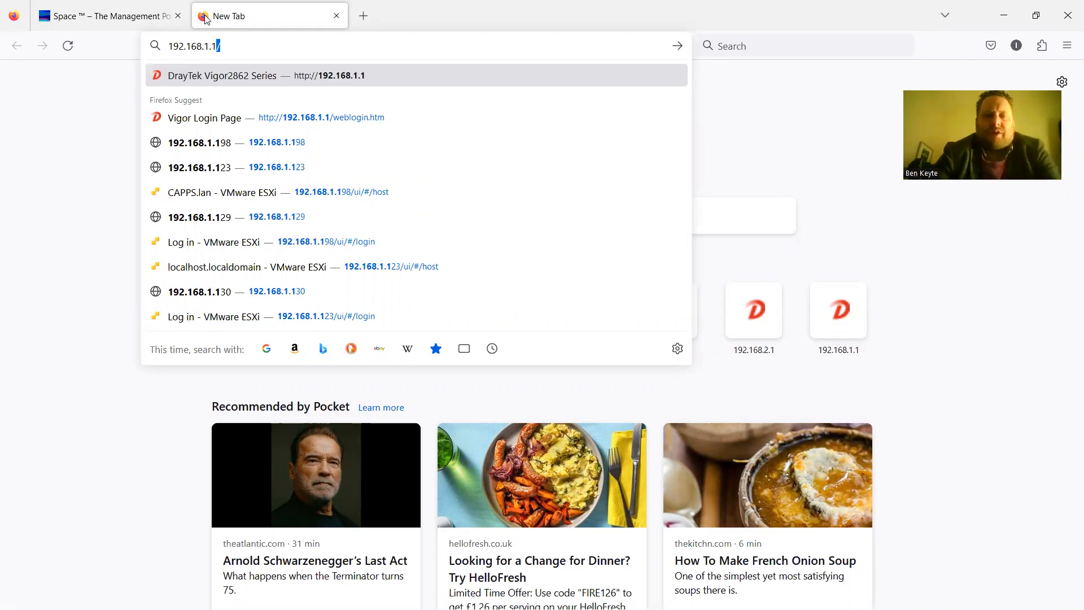
Load the router login at 192.168.1.1 and enter the administrator username.
key(Return)
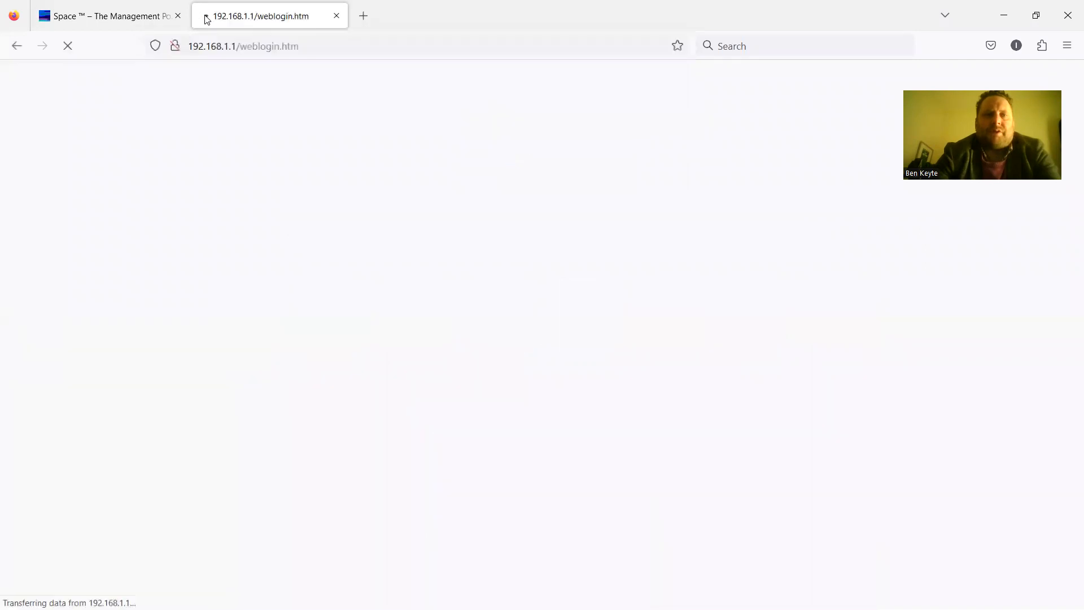
text(admin)
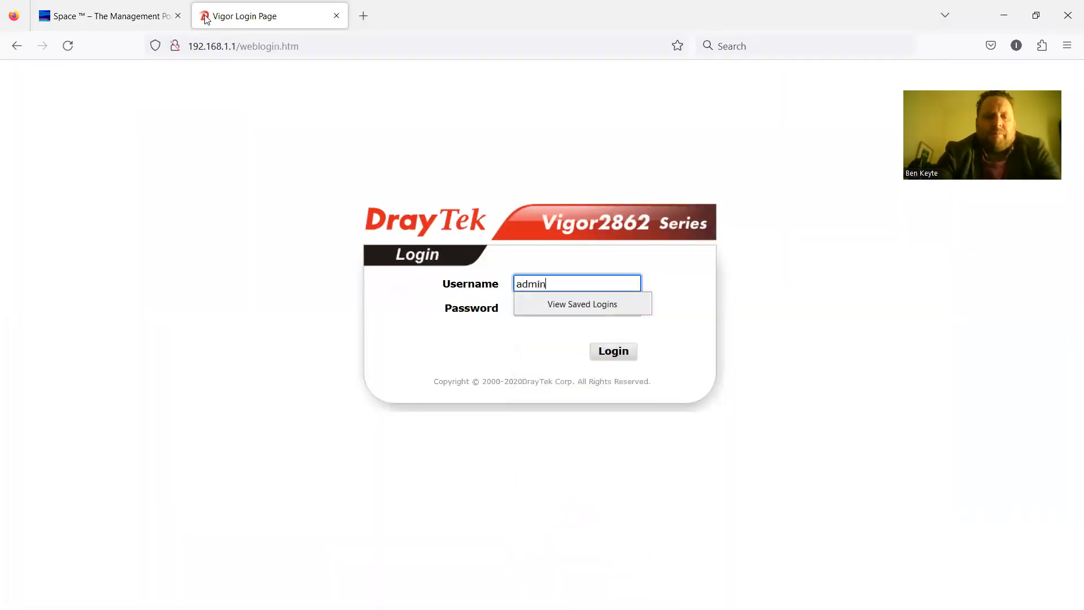
key(Tab)
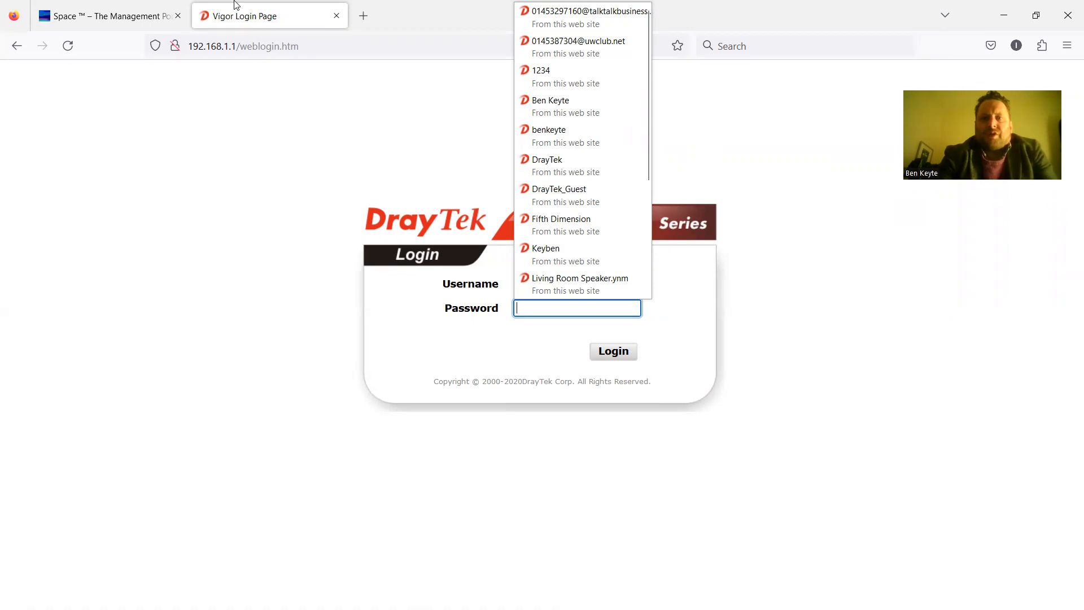
Log in to the Vigor2862 admin with the router password to reach the Dashboard.
click(782, 62)
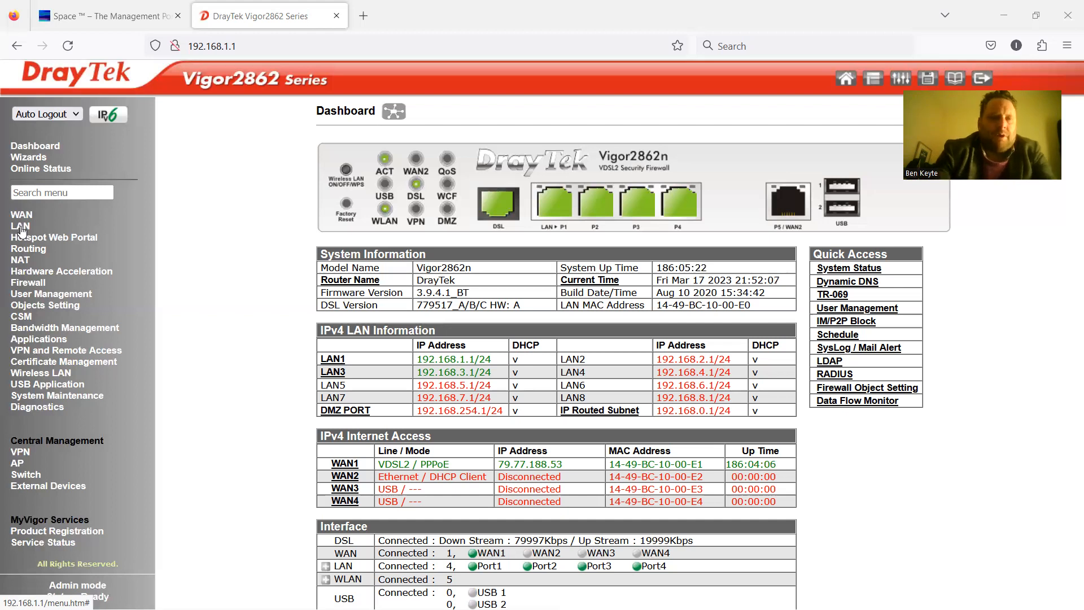
Go to LAN >> VLAN to view the VLAN0 and VLAN2 port and SSID mappings.
click(20, 227)
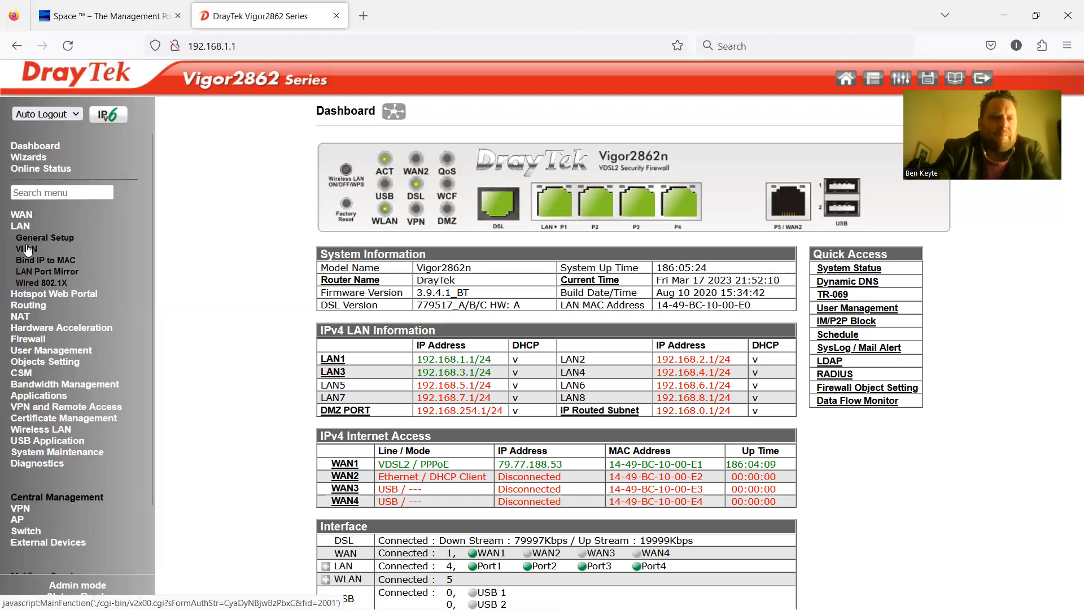
click(26, 249)
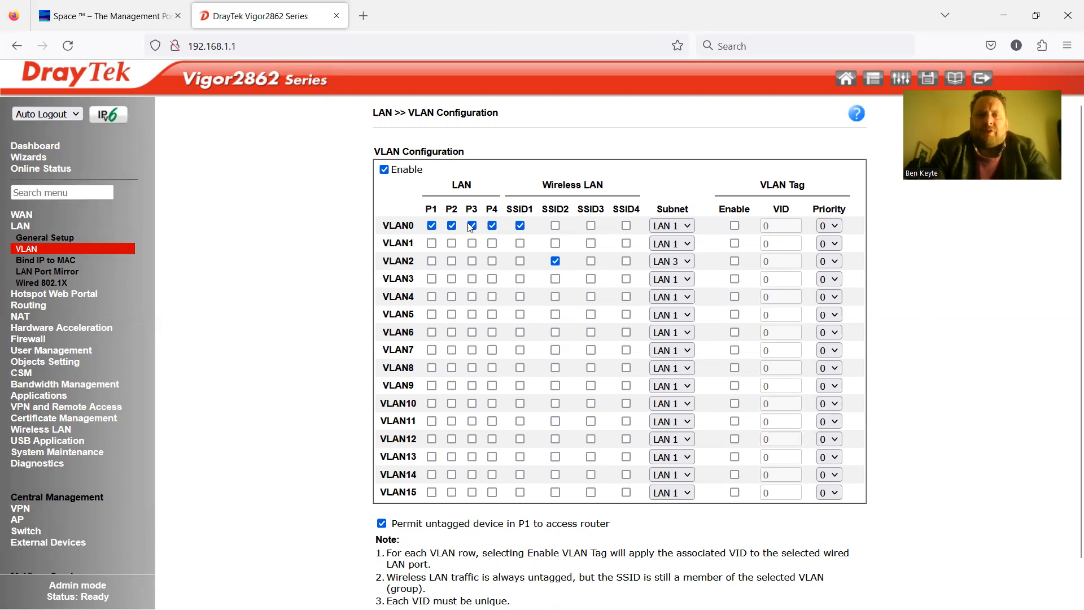
Include ports P4 and P2 in VLAN0.
click(491, 225)
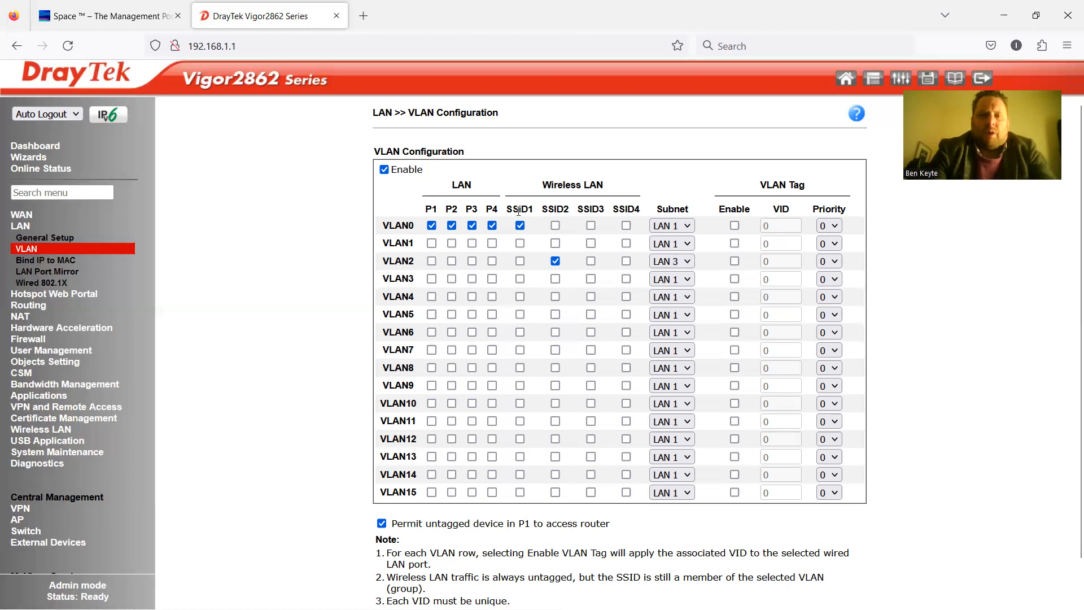
click(452, 226)
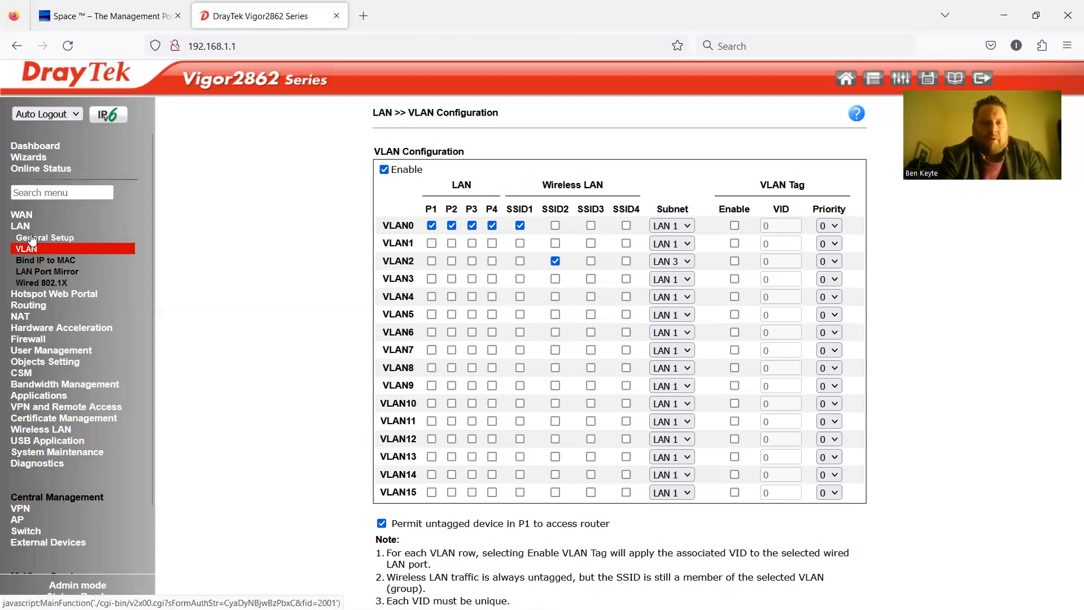
Show the LAN General Setup overview listing LAN 1–8 and the DMZ port.
click(32, 240)
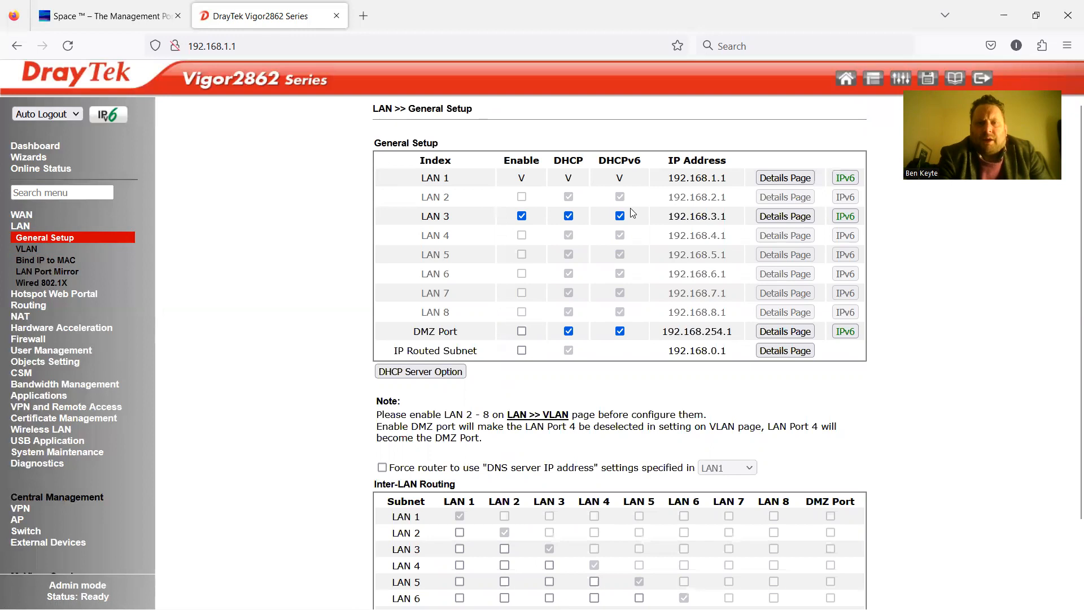
Open LAN 3's details to review DHCP DNS servers 79.77.188.53 and 79.77.188.55.
click(775, 220)
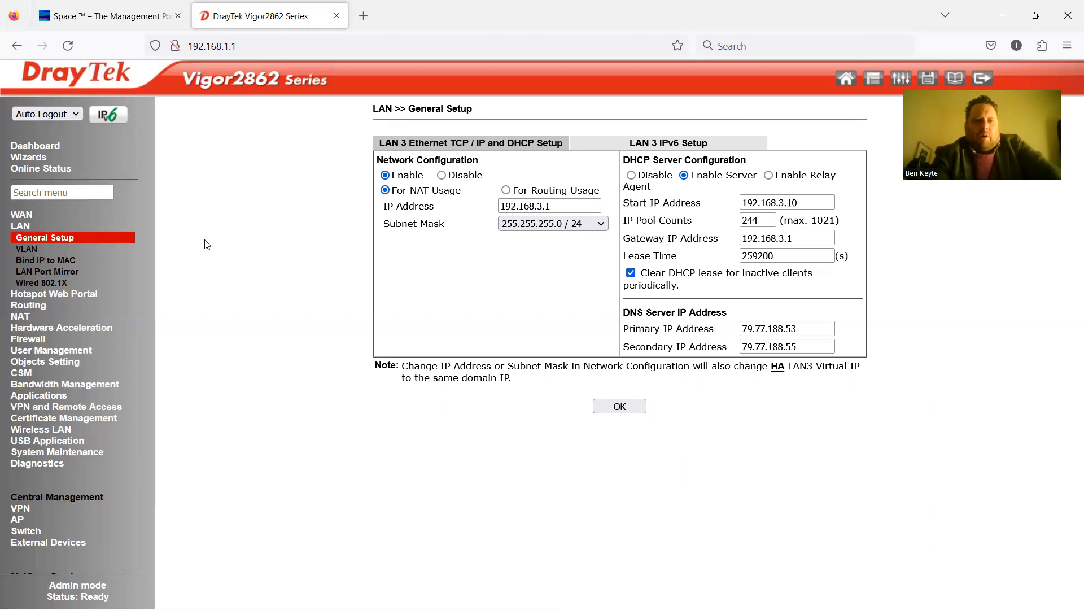
Open LAN 1's details from General Setup, showing DNS servers 79.79.79.77 and 79.79.79.78.
click(29, 238)
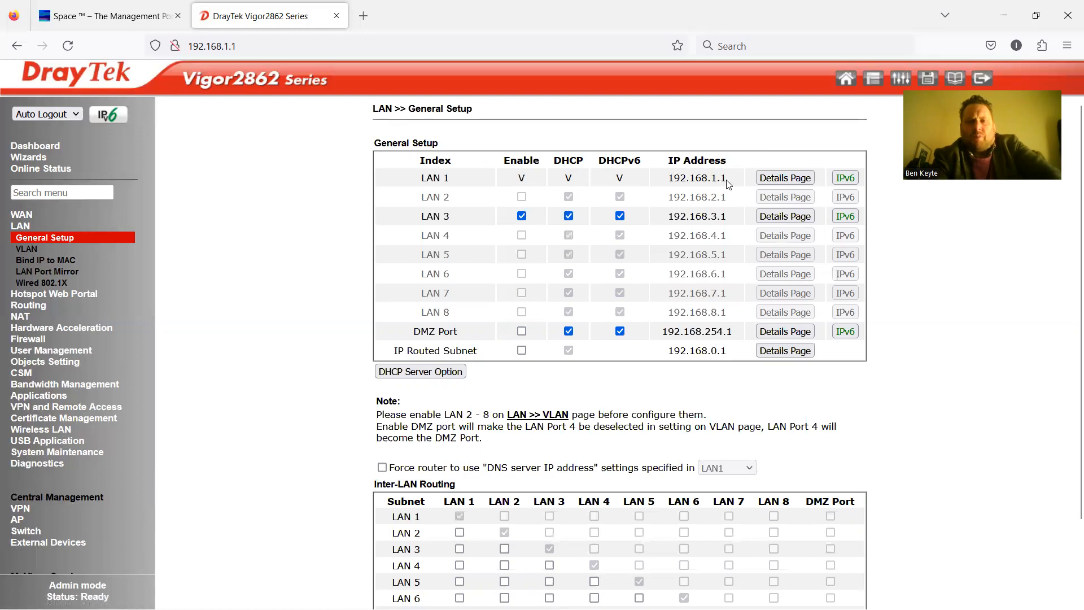
click(777, 177)
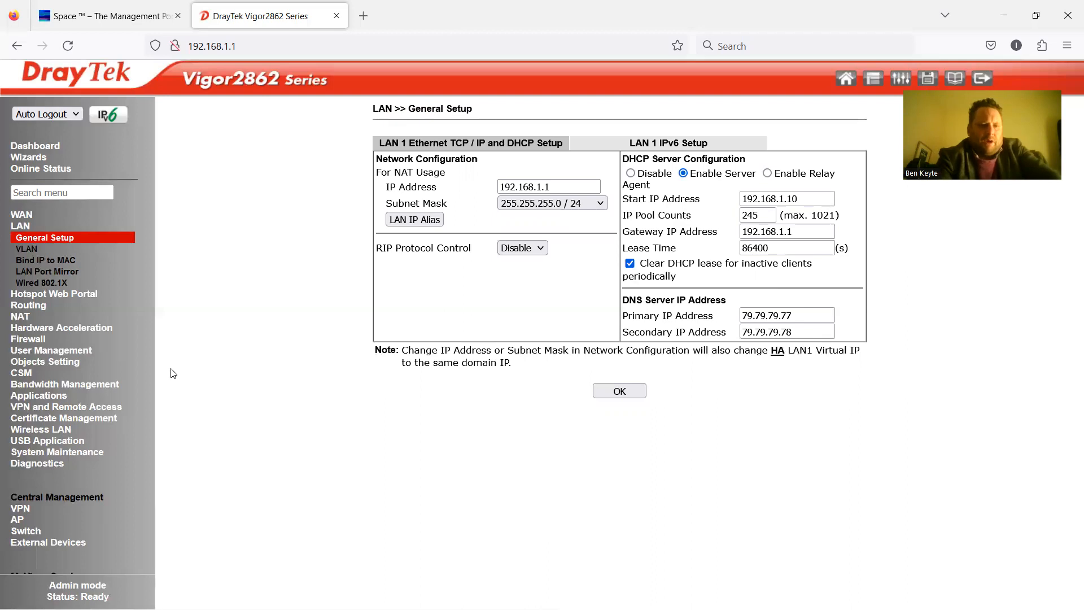
Expand Wireless LAN and review the SSID list in its General Setup.
click(56, 430)
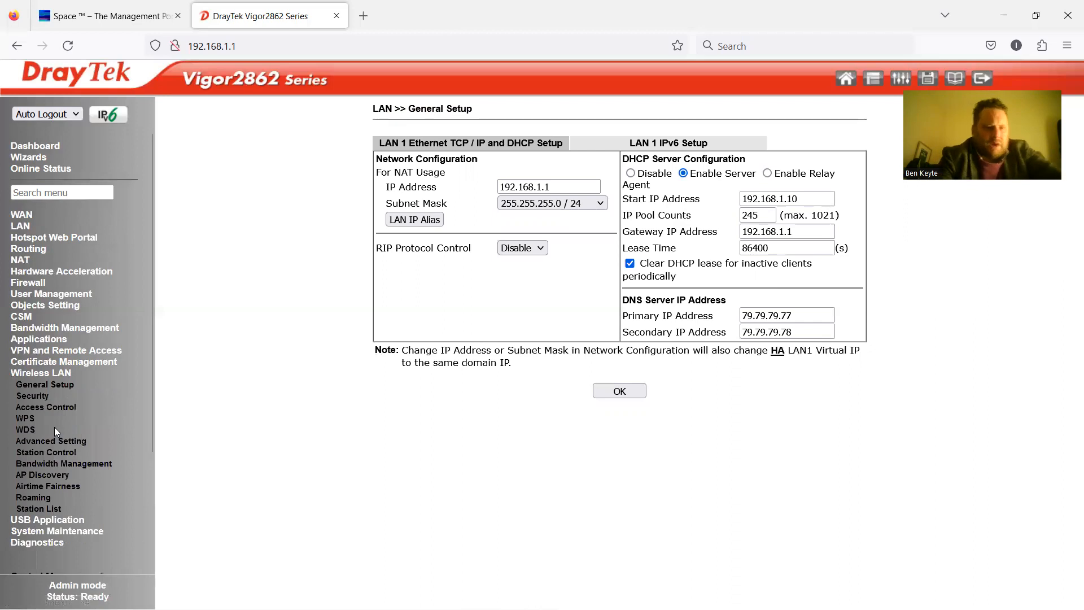
click(34, 398)
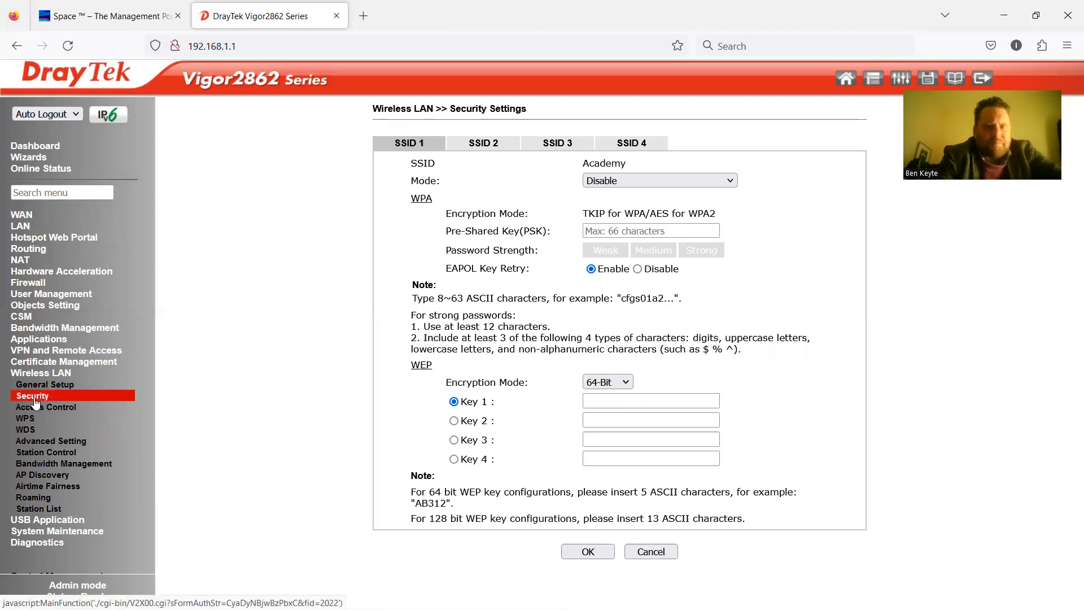
click(37, 385)
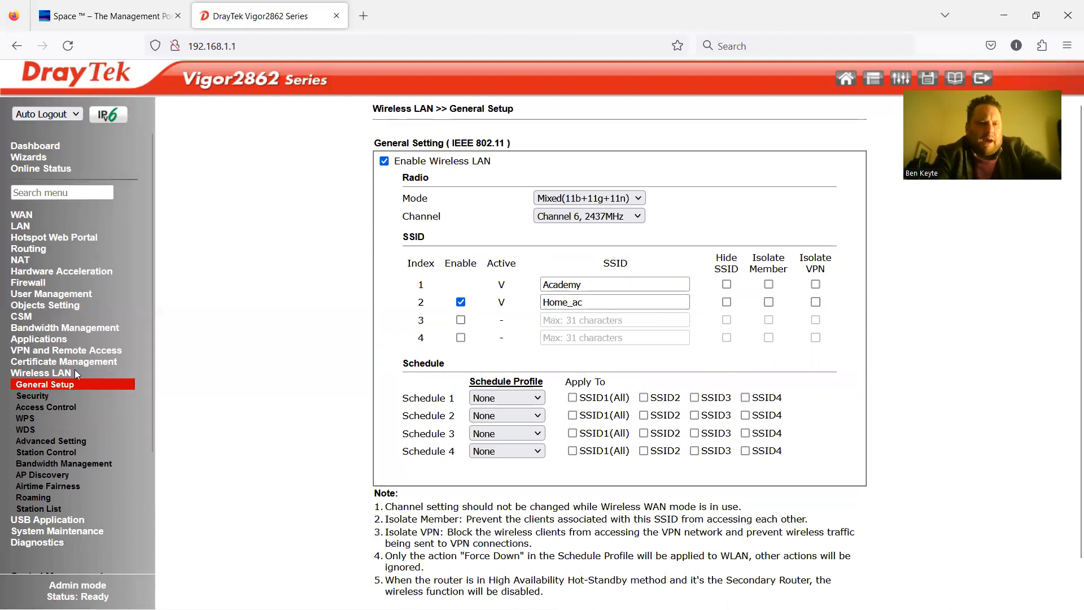
Review wireless security for SSID 2 Home_ac and SSID 1 Academy on WPA2/PSK.
click(42, 395)
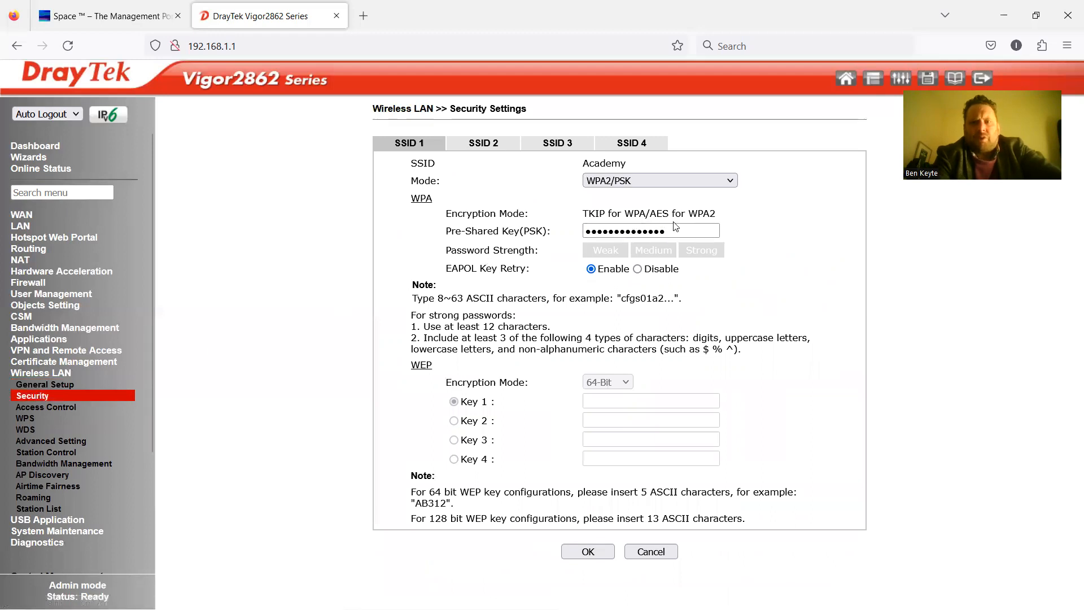
click(485, 145)
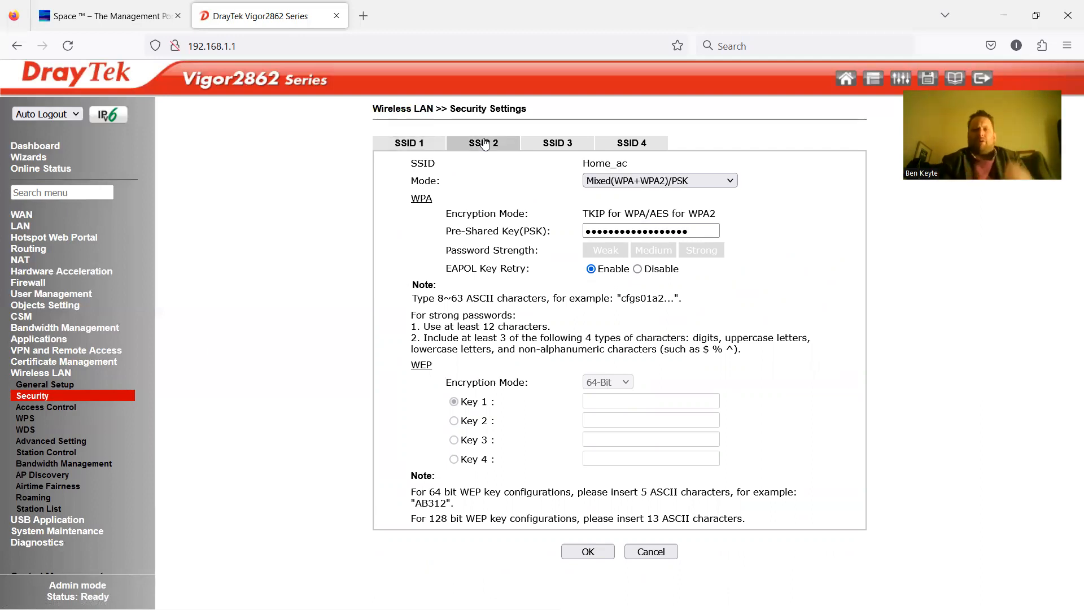
click(440, 144)
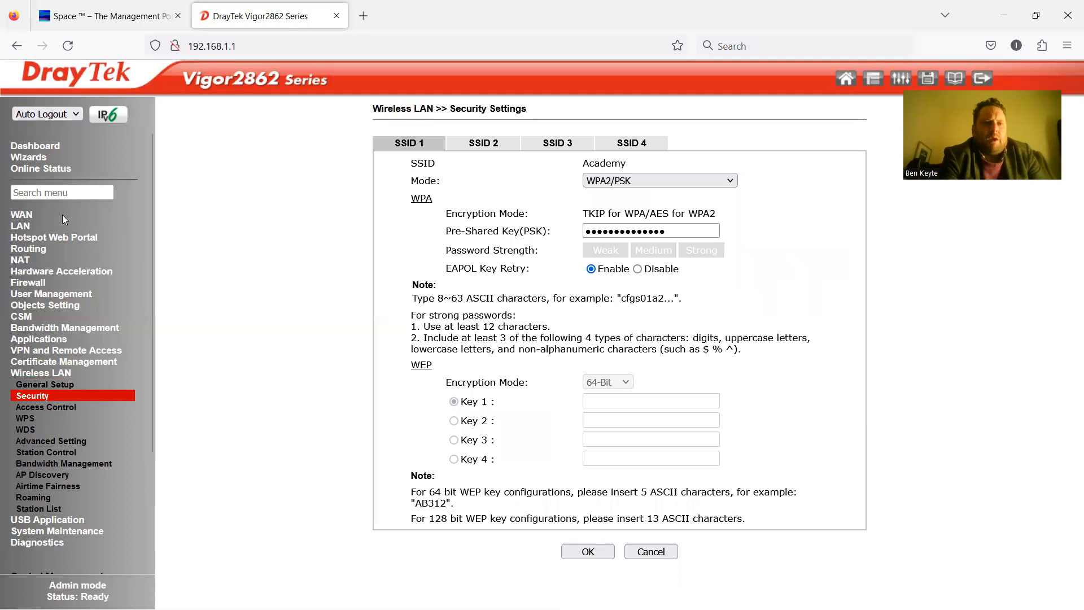
click(22, 225)
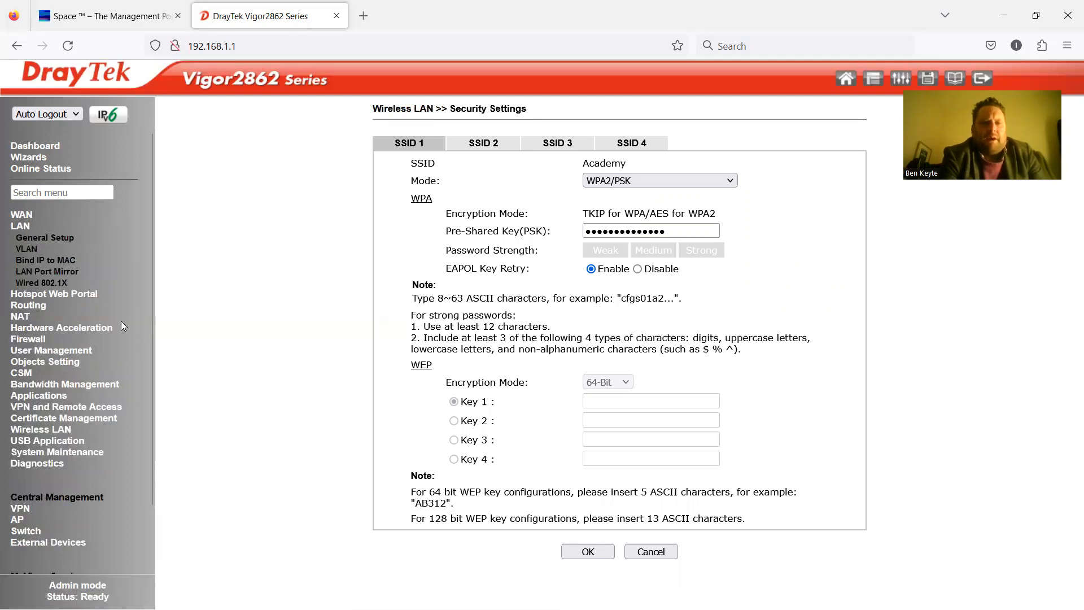
Return to LAN General Setup and cancel Firefox's login-update prompt.
click(53, 237)
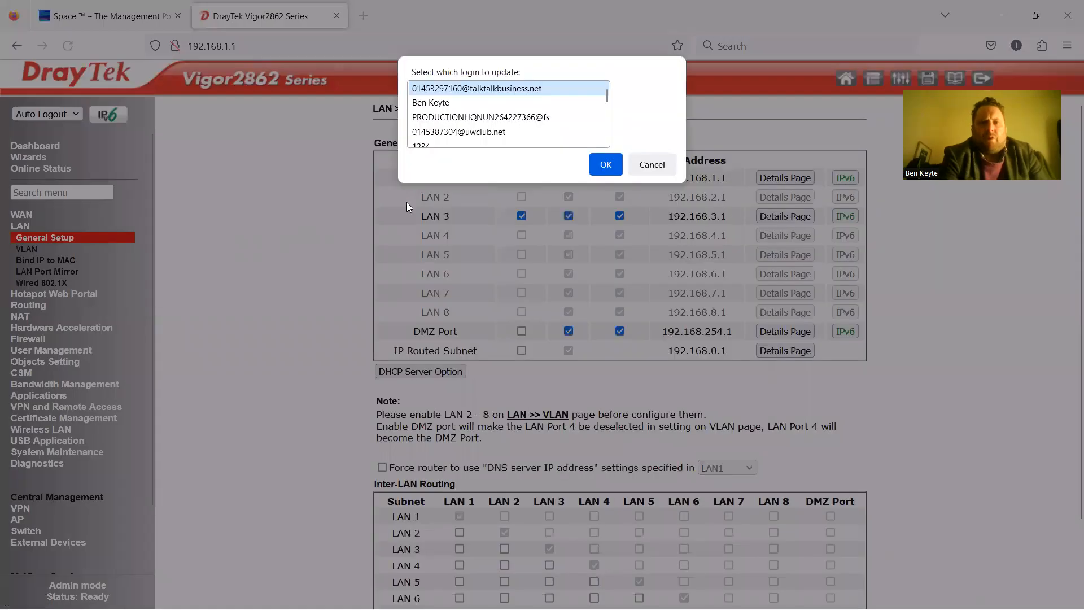
click(636, 167)
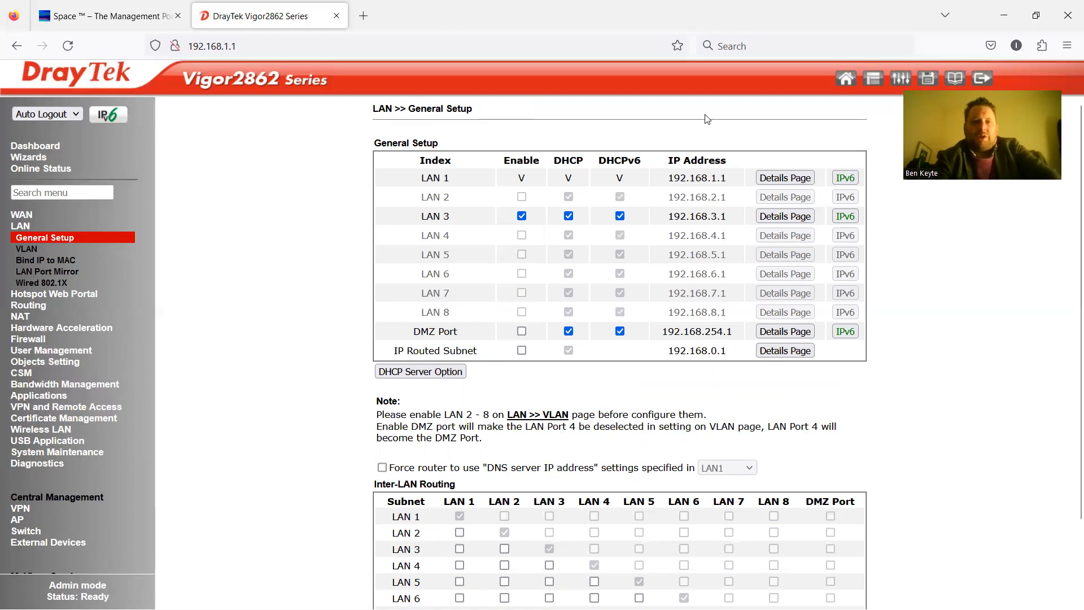
Show the spacetm.uk Contact Us page with its Telegram, WhatsApp and email options.
click(127, 7)
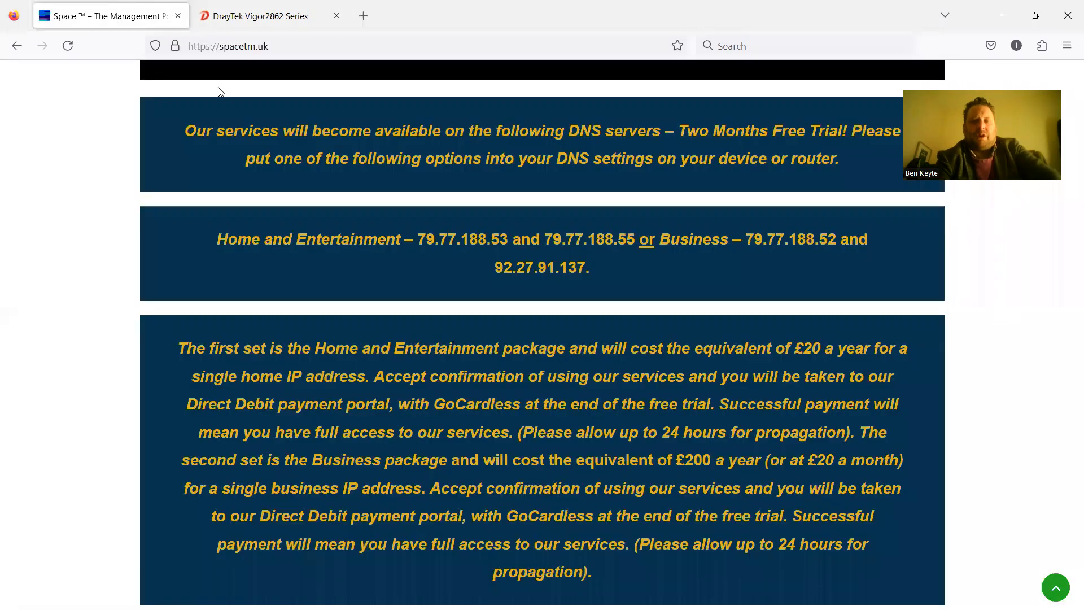
scroll(982, 265, up, 1)
scroll(982, 265, up, 8)
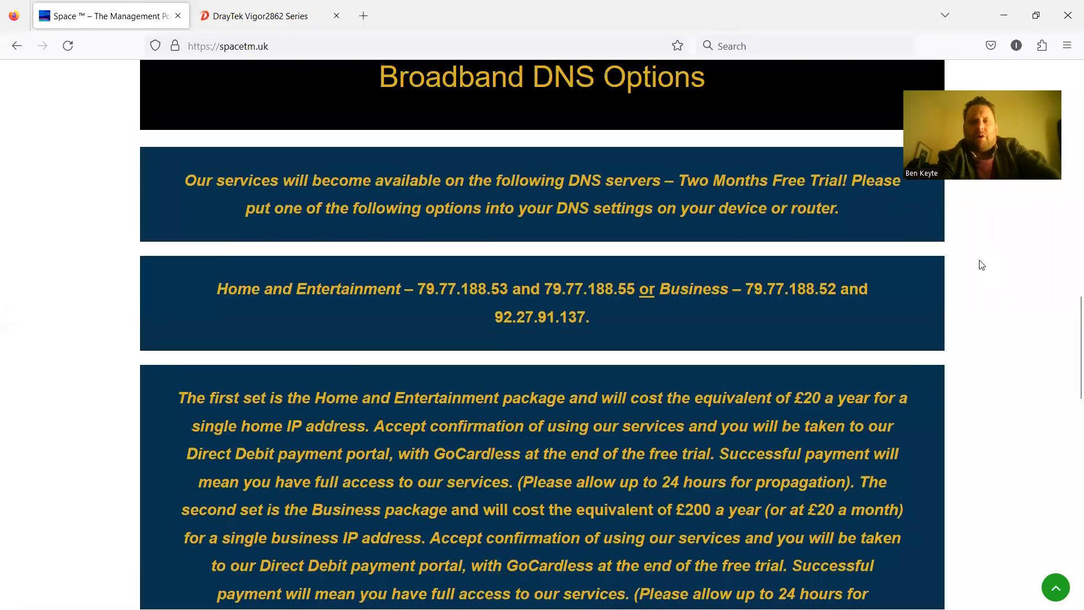
scroll(981, 265, up, 10)
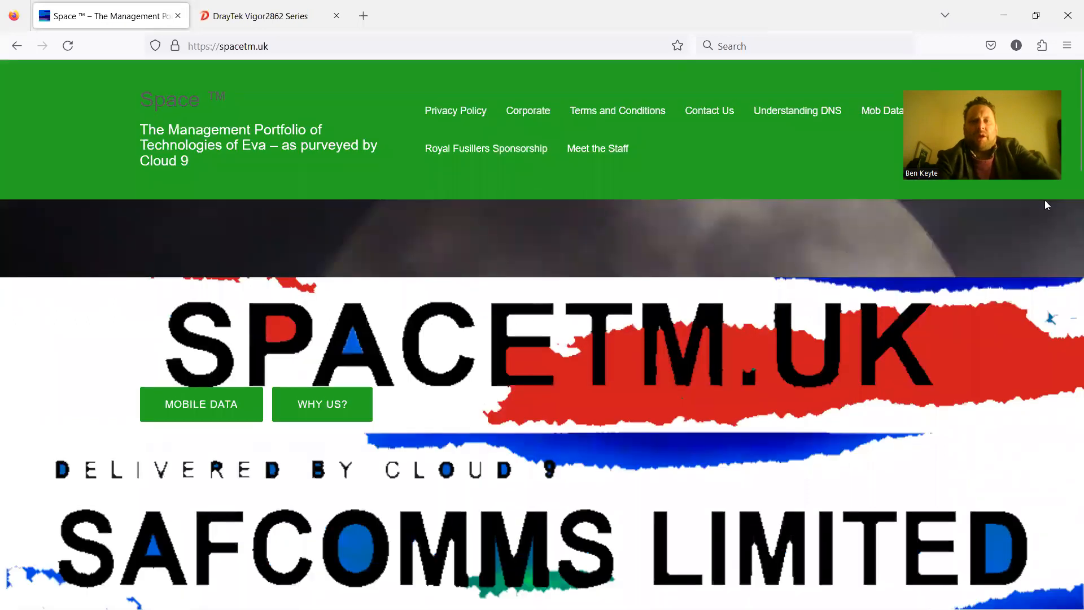
click(709, 111)
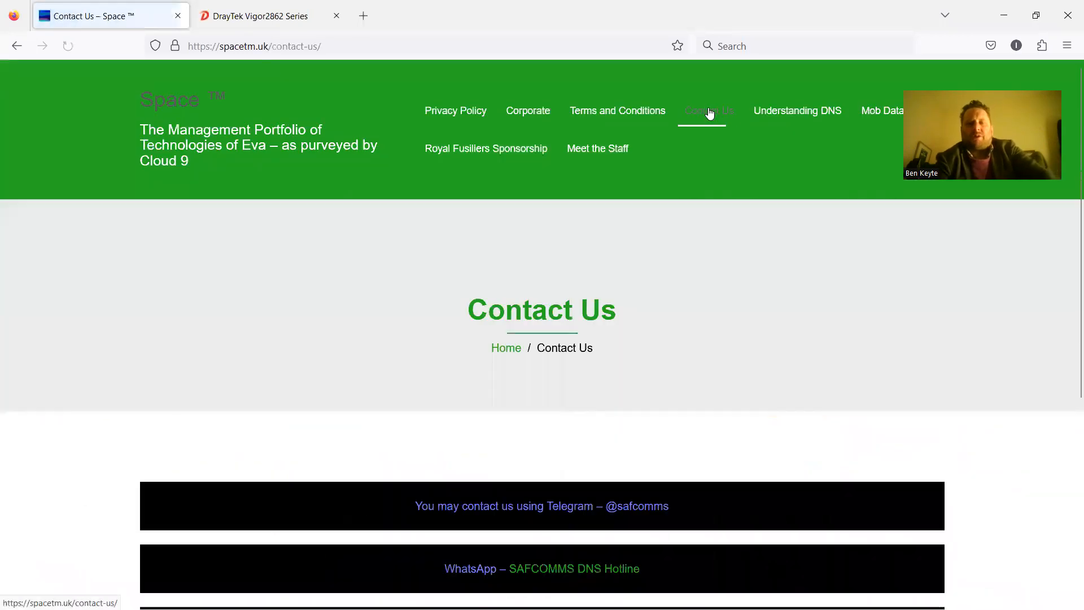
scroll(710, 113, down, 5)
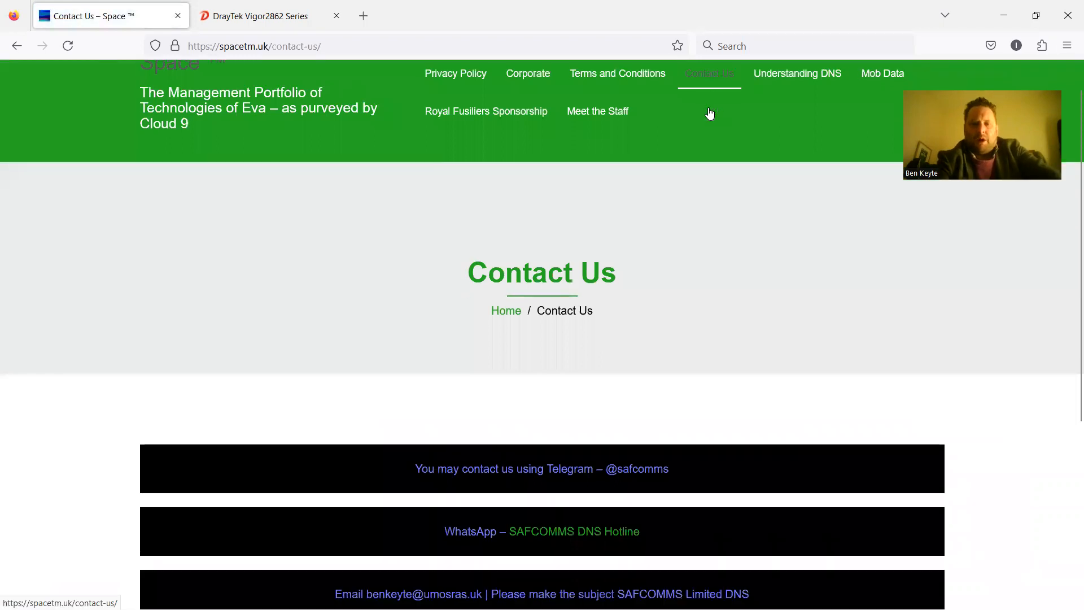